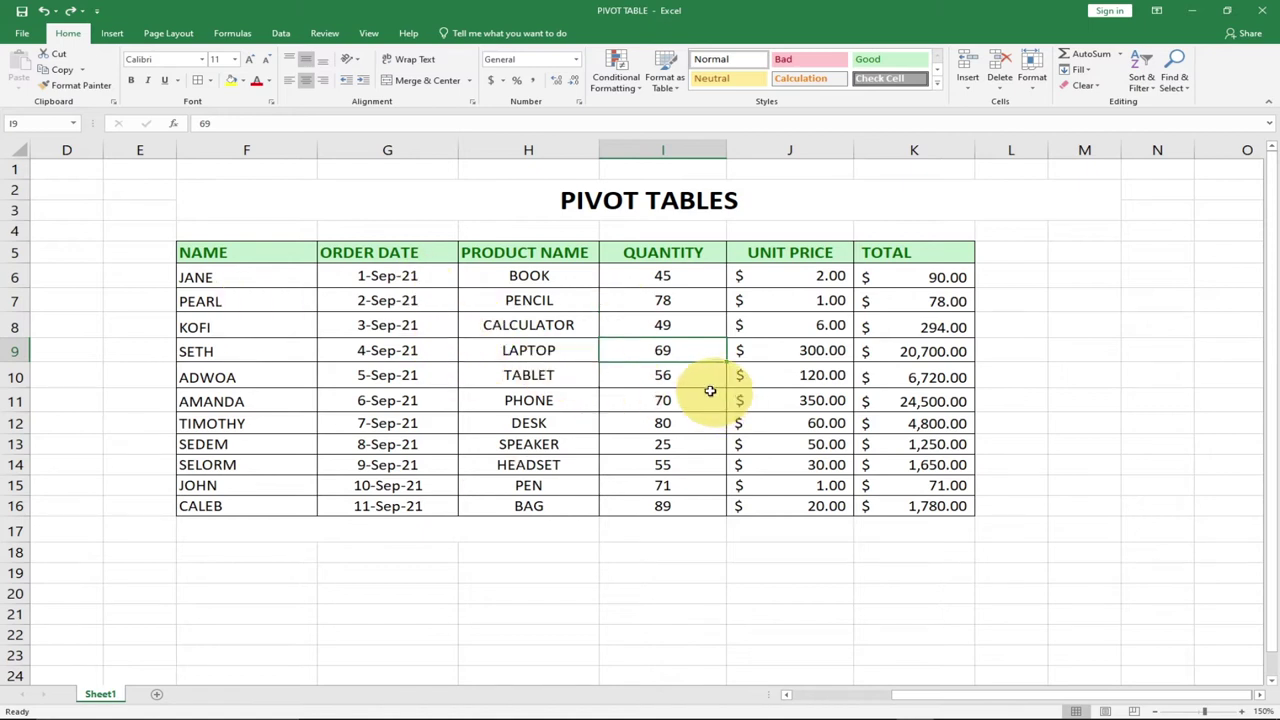
Insert a PivotTable from the sales table F5:K16, placed at cell O8 on the existing worksheet
left_click(567, 353)
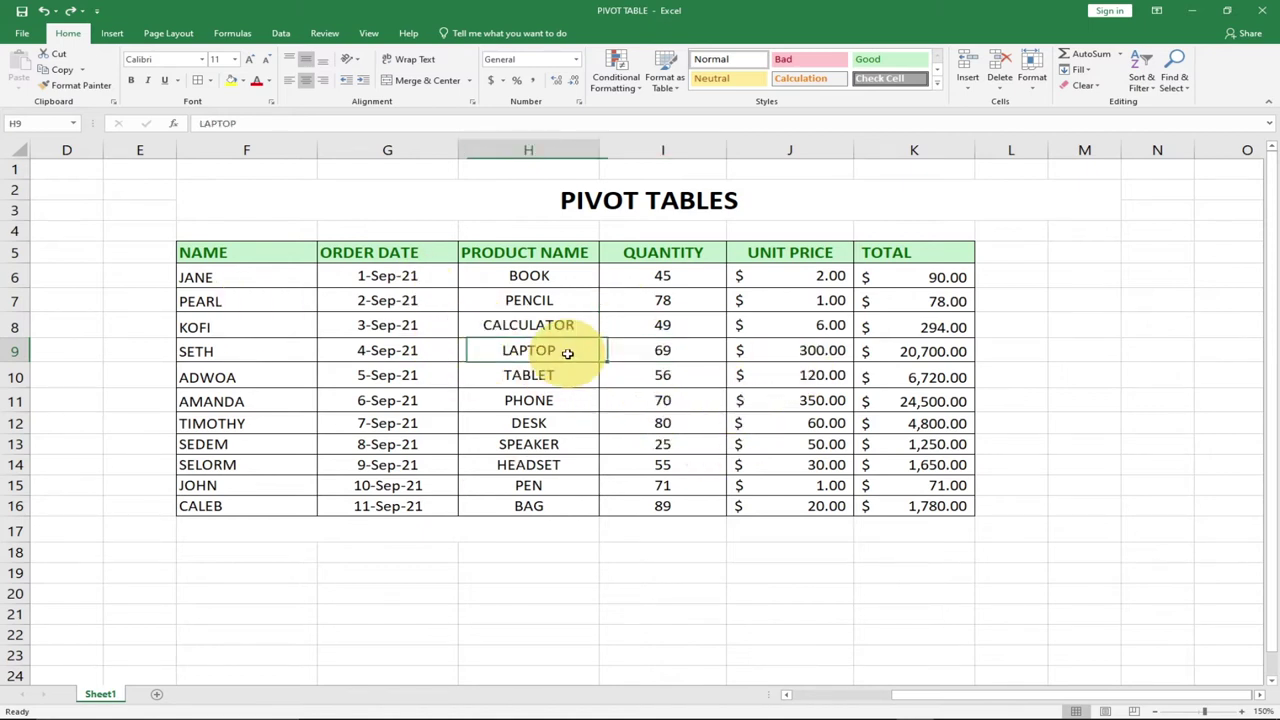
left_click(629, 351)
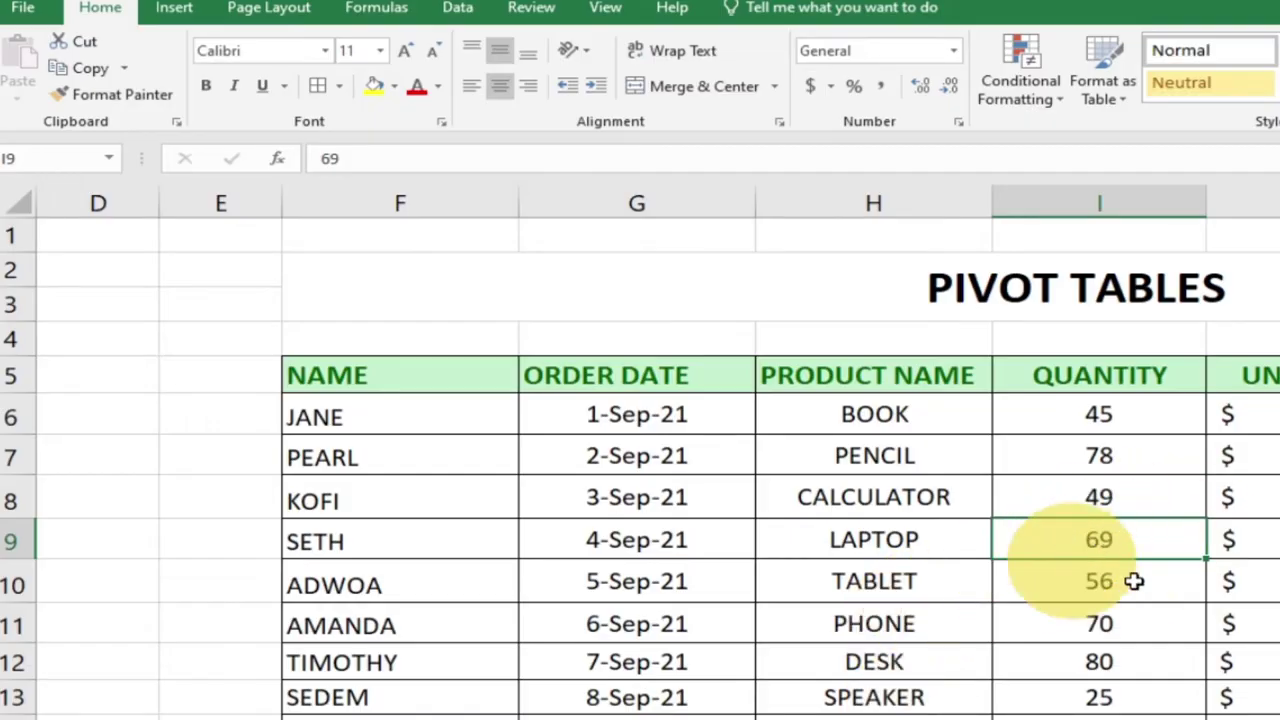
left_click(175, 14)
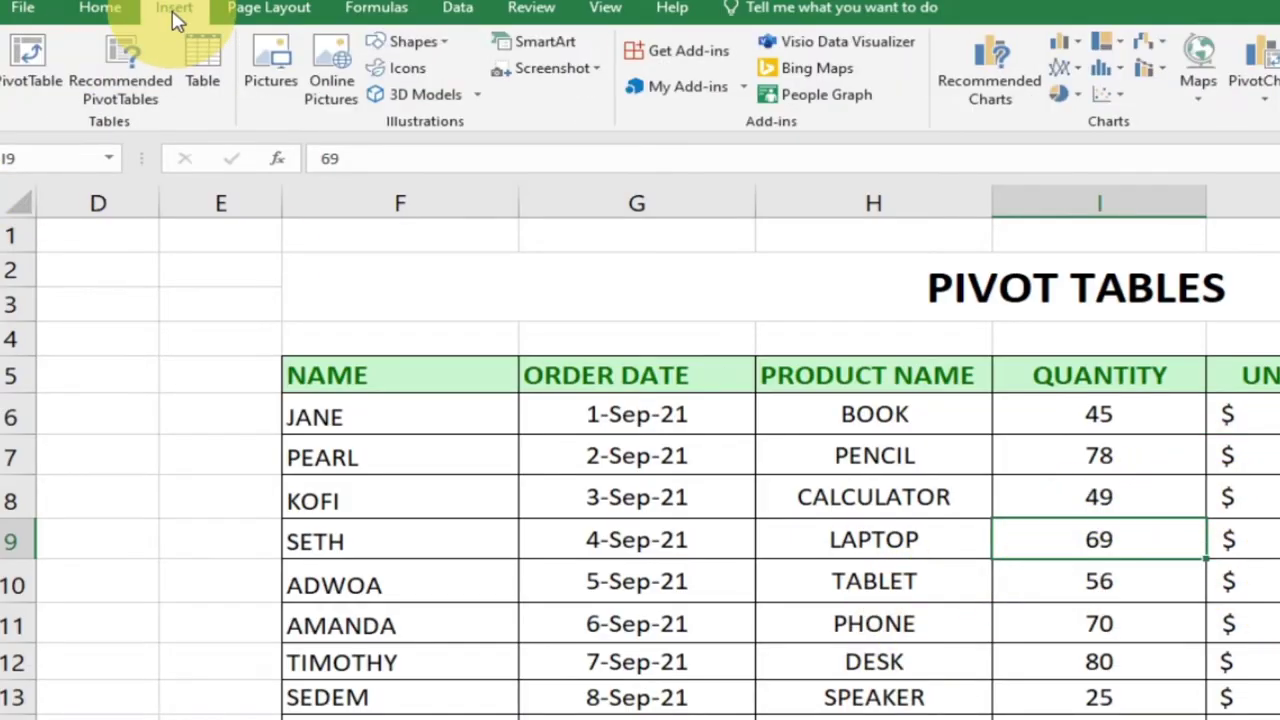
left_click(40, 90)
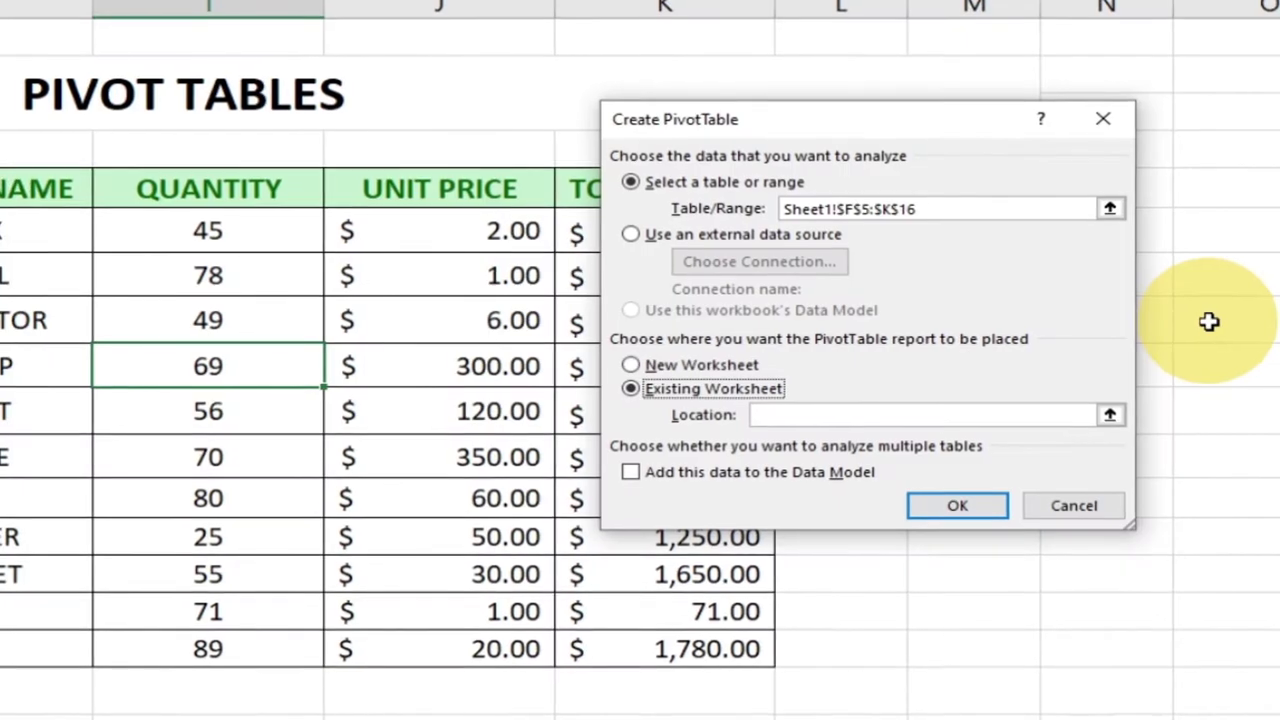
left_click(1208, 330)
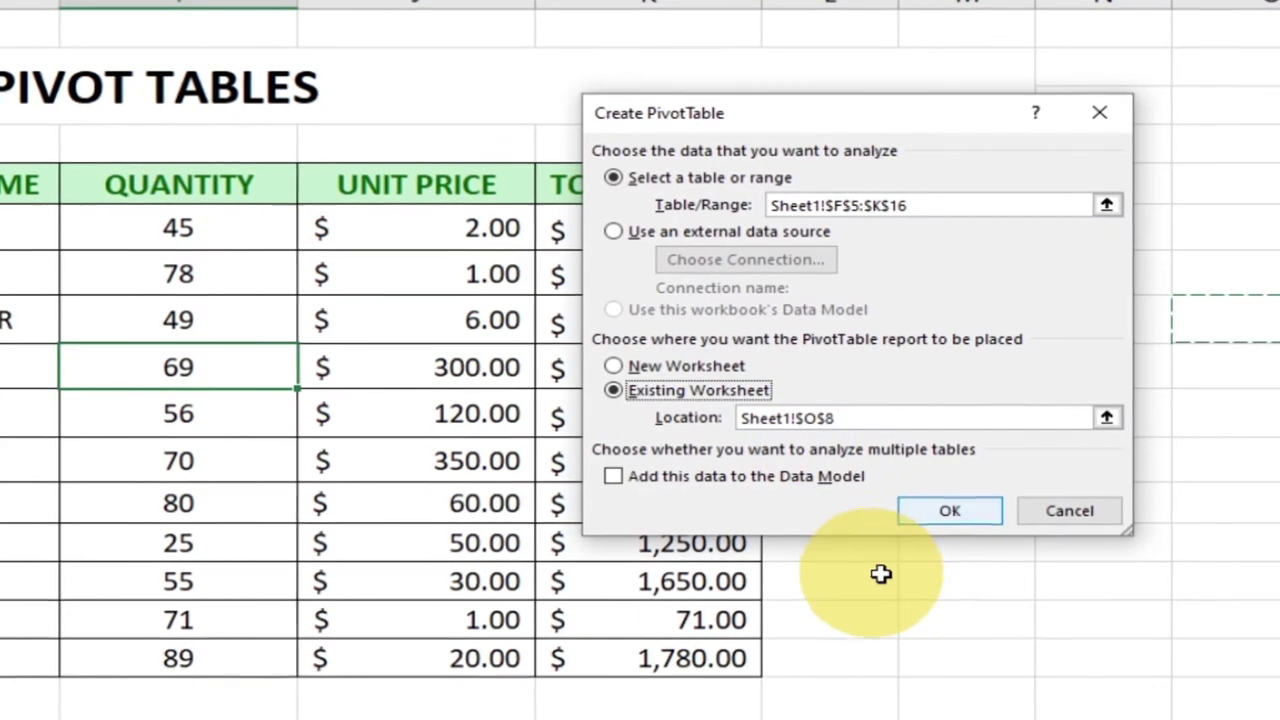
left_click(945, 509)
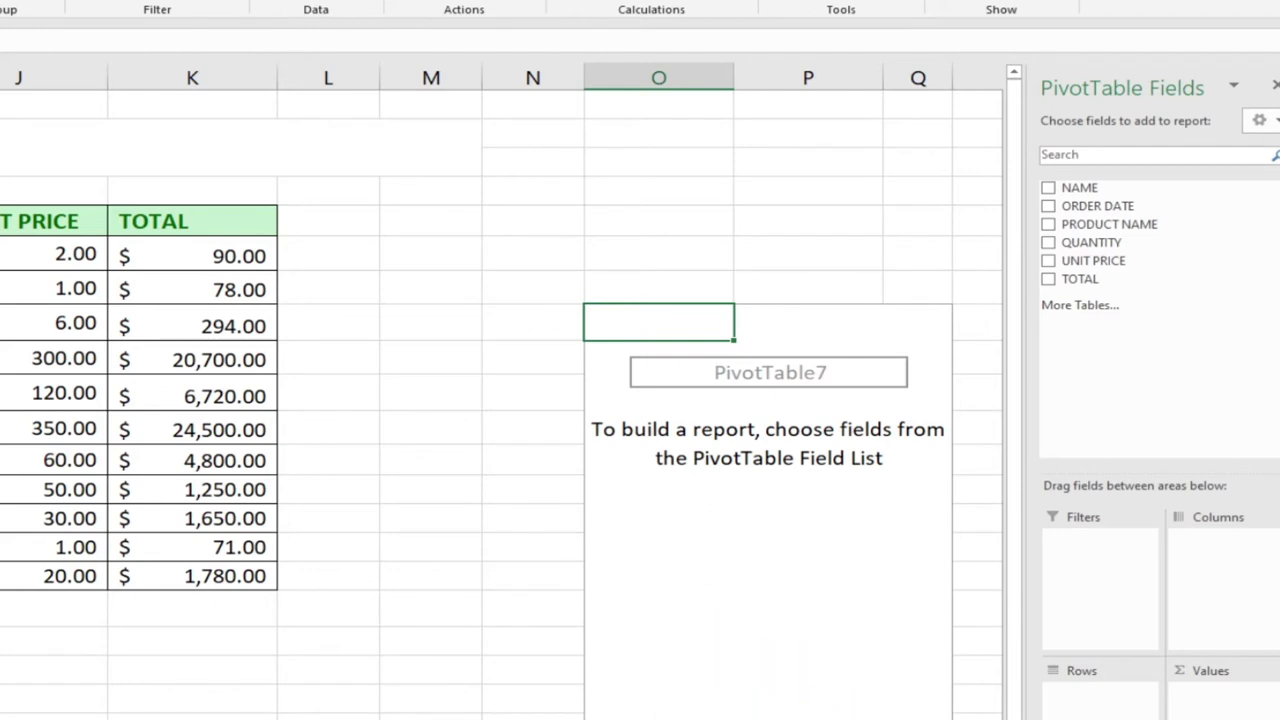
scroll(243, 651, "left", 3)
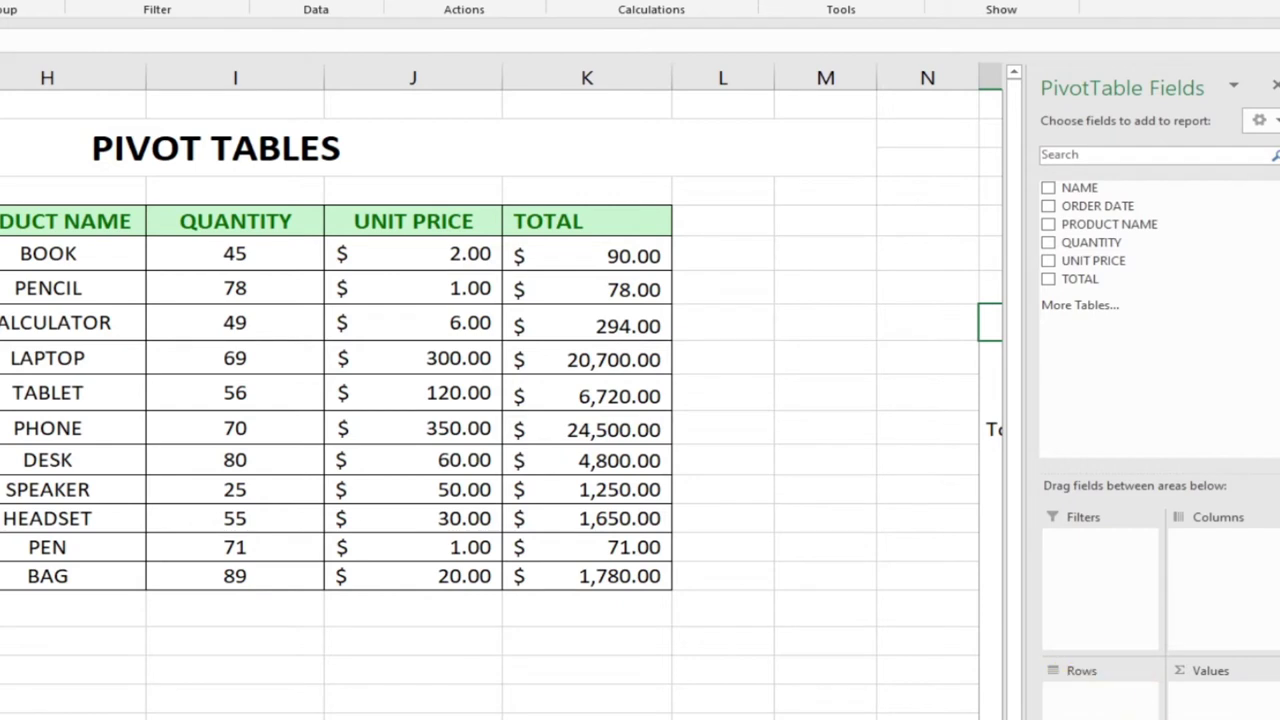
scroll(502, 391, "right", 3)
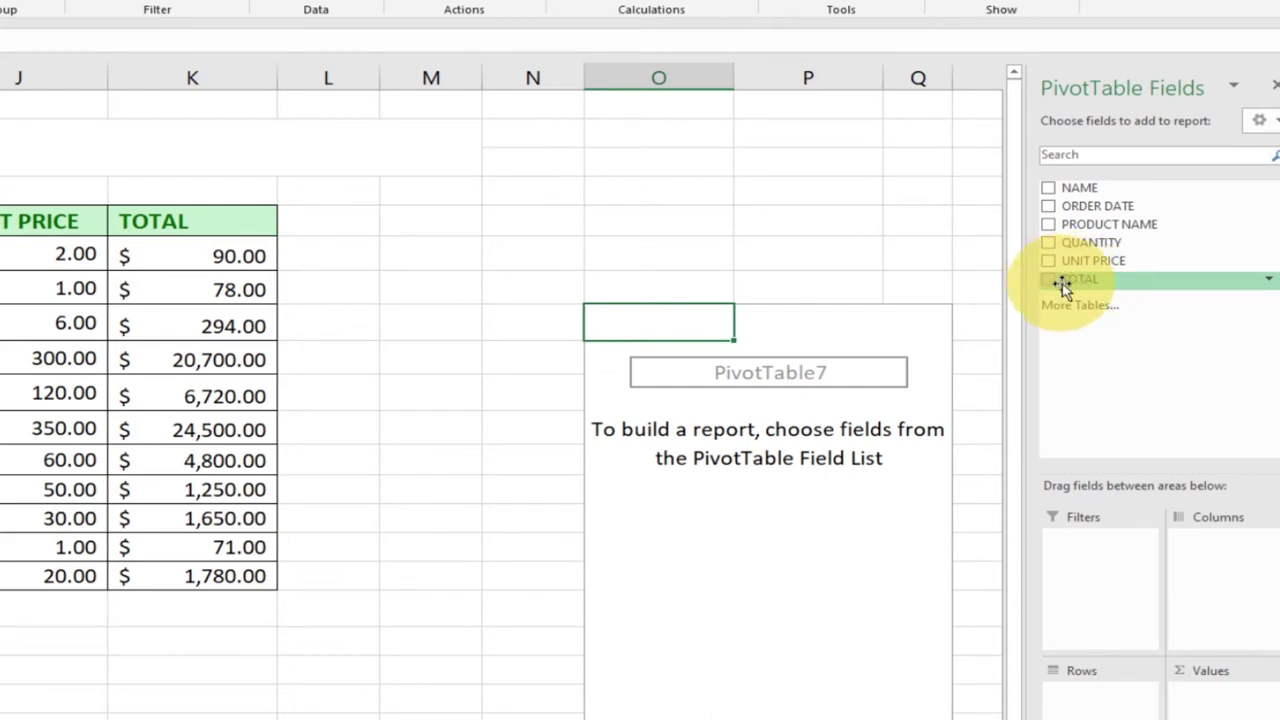
Put TOTAL in Values, ORDER DATE in Rows, and NAME in Columns of the pivot
left_click_drag(1076, 284, 1186, 700)
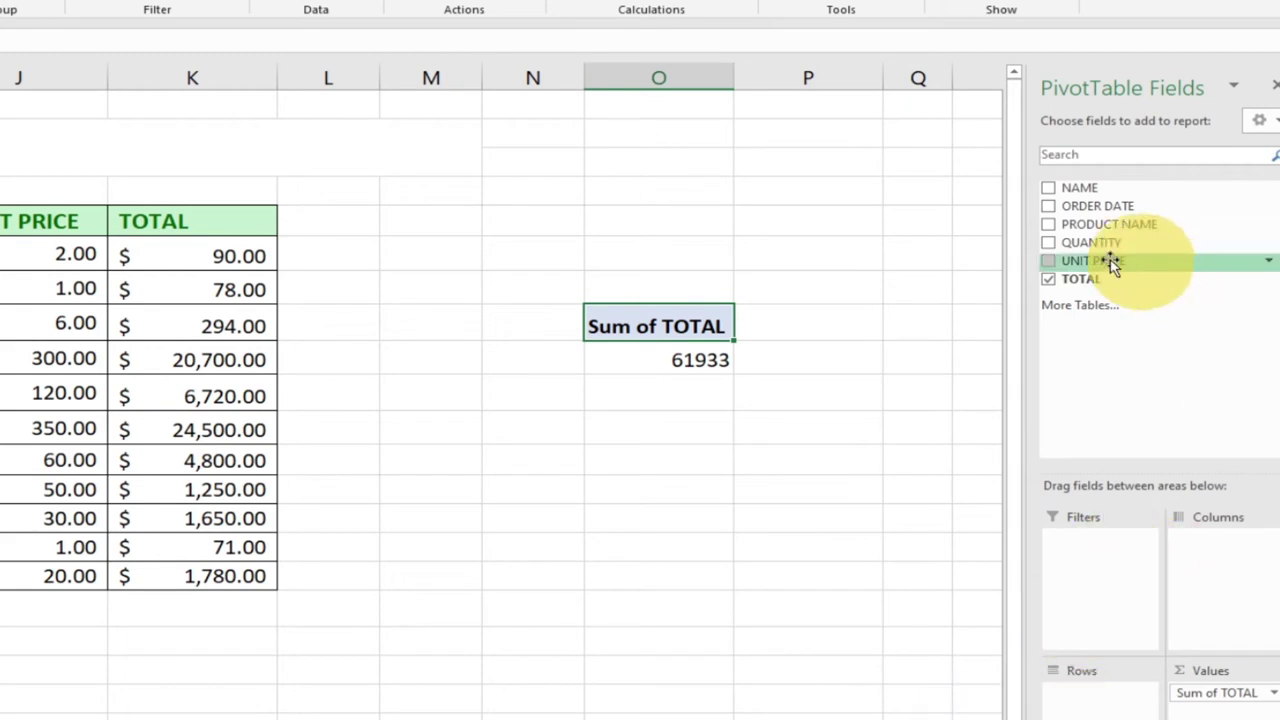
left_click_drag(1097, 206, 1098, 700)
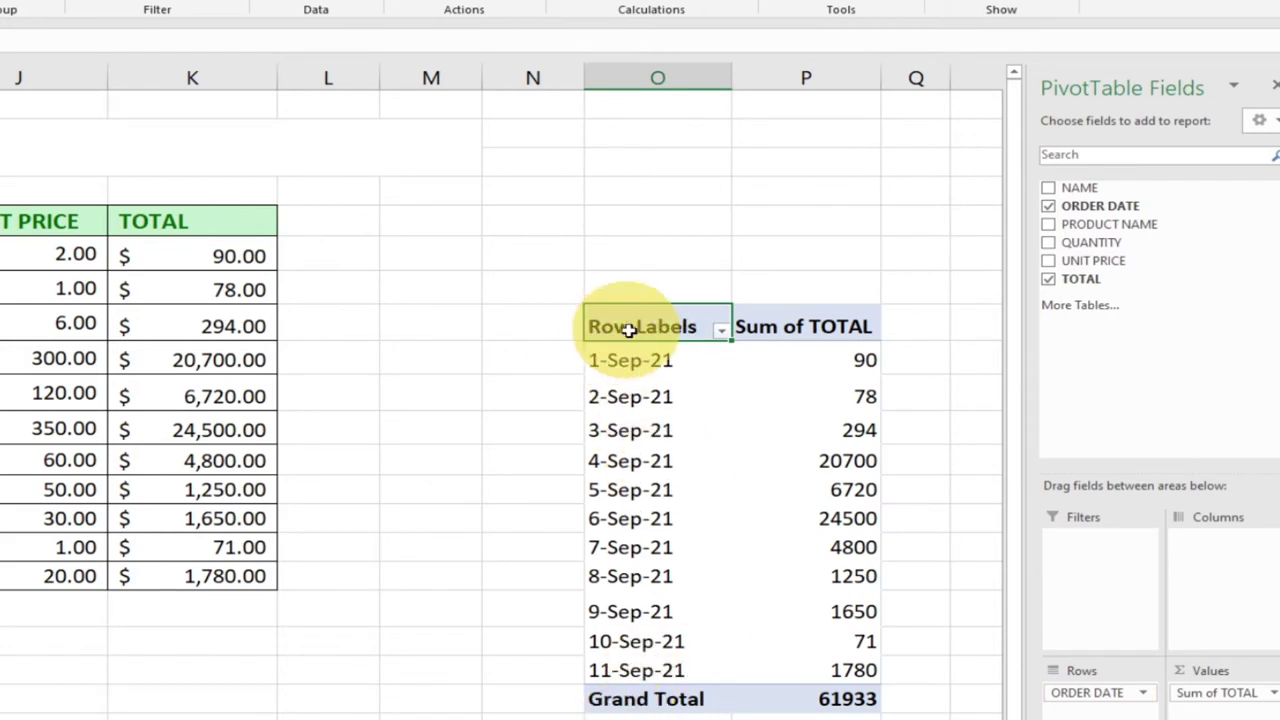
scroll(652, 350, "down", 2)
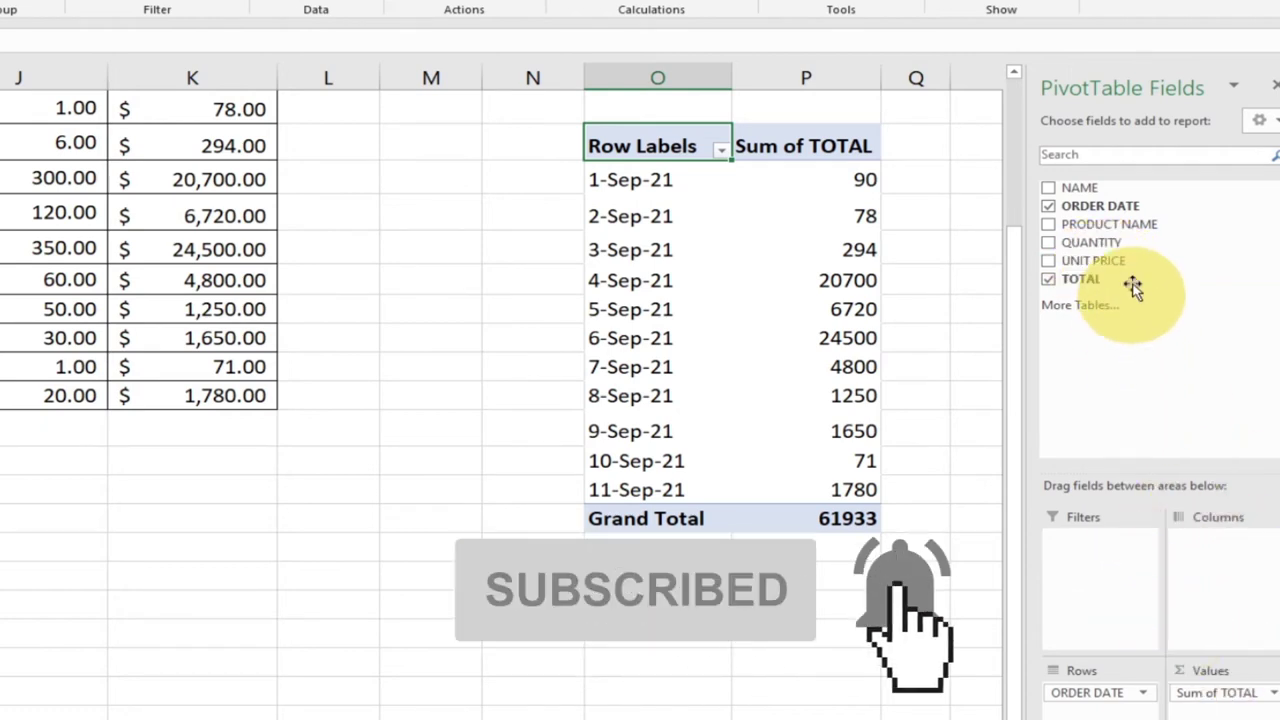
left_click_drag(1080, 198, 1214, 558)
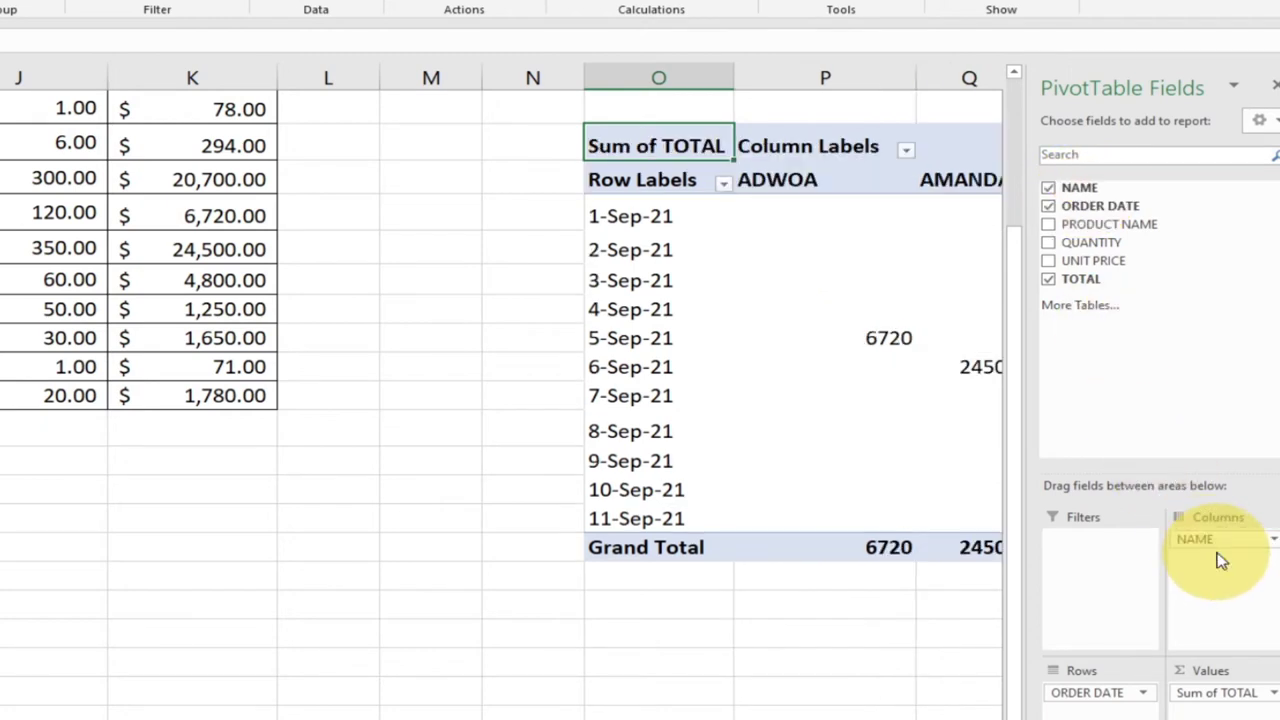
scroll(700, 400, "right", 2)
scroll(500, 400, "right", 4)
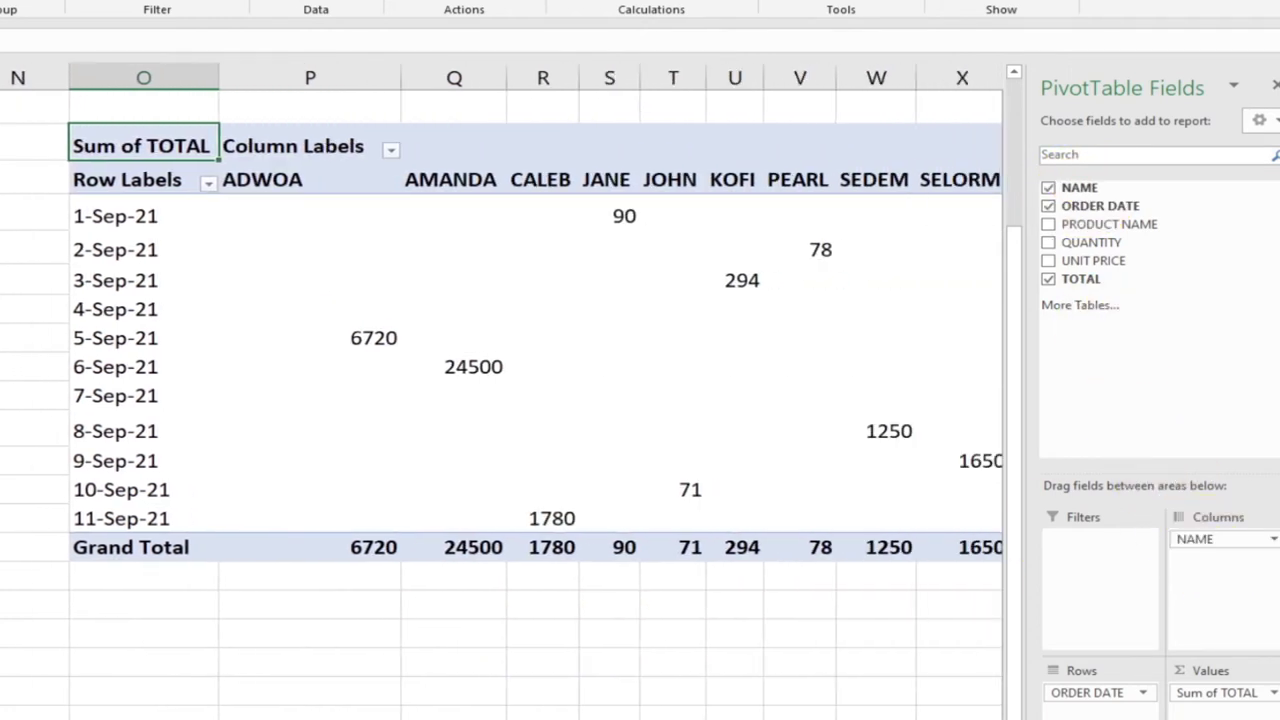
scroll(500, 390, "right", 3)
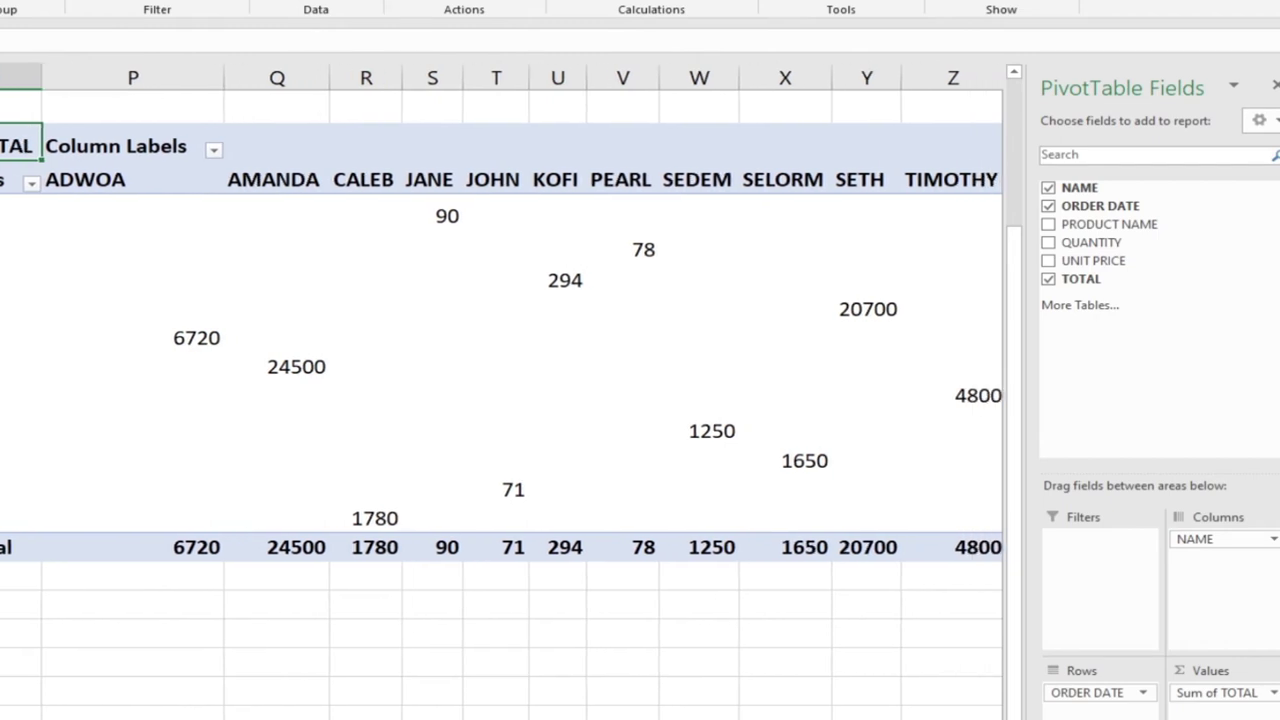
scroll(500, 390, "right", 1)
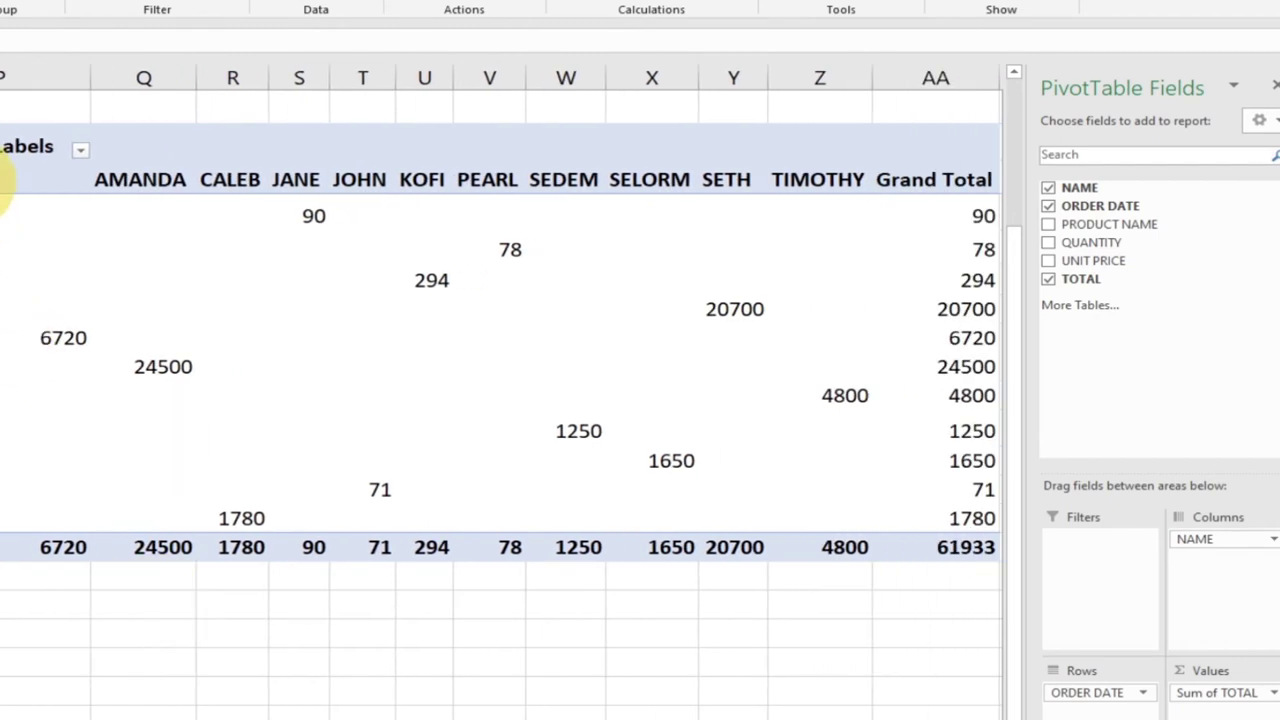
left_click(10, 174)
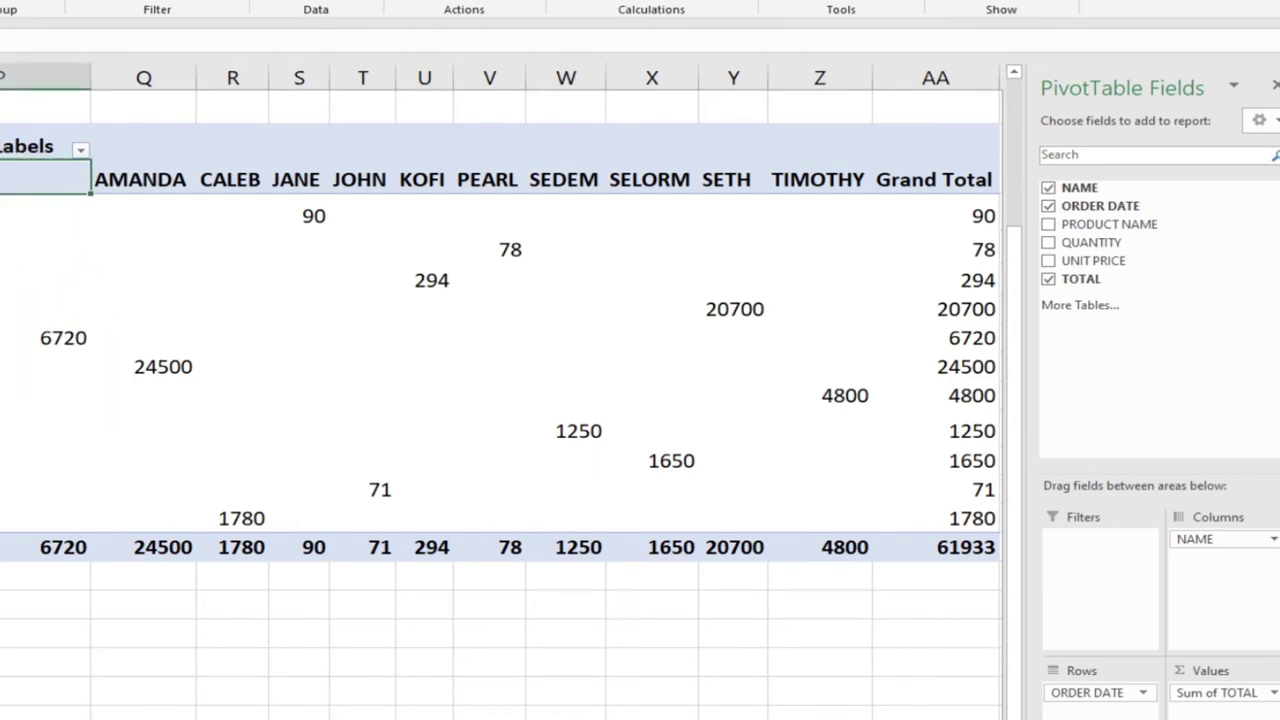
mouse_move(55, 347)
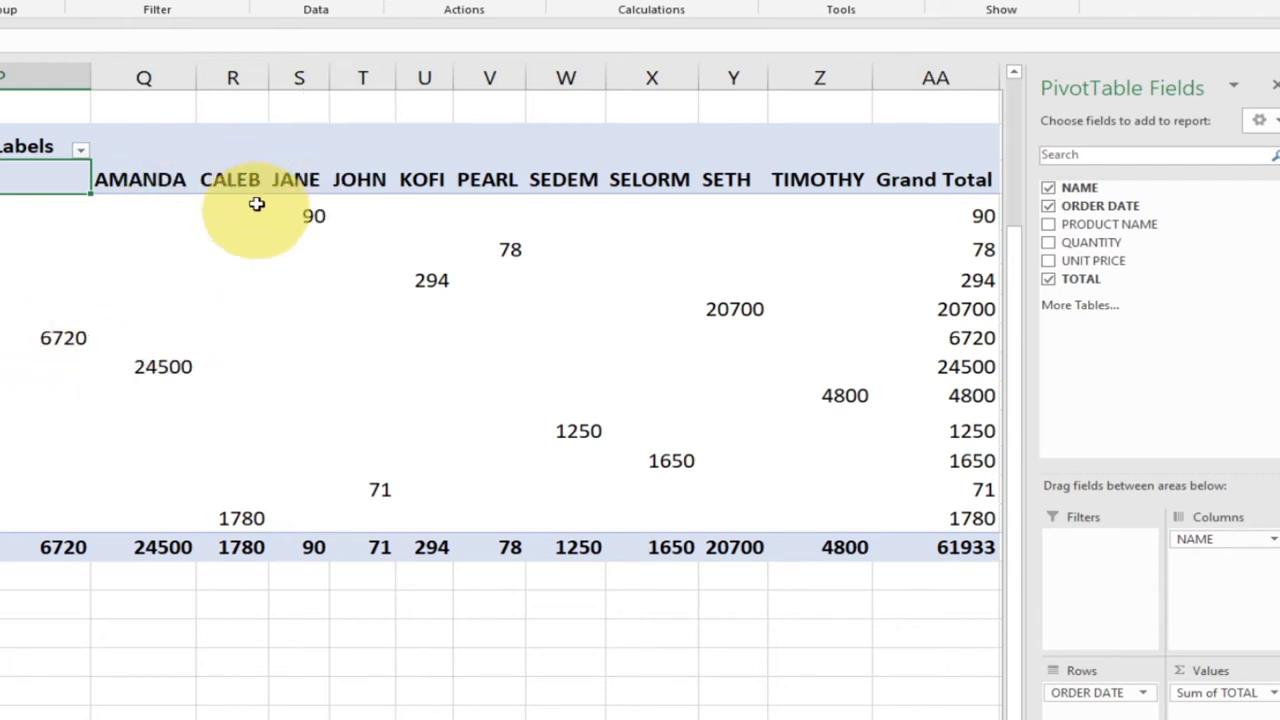
left_click_drag(232, 179, 237, 545)
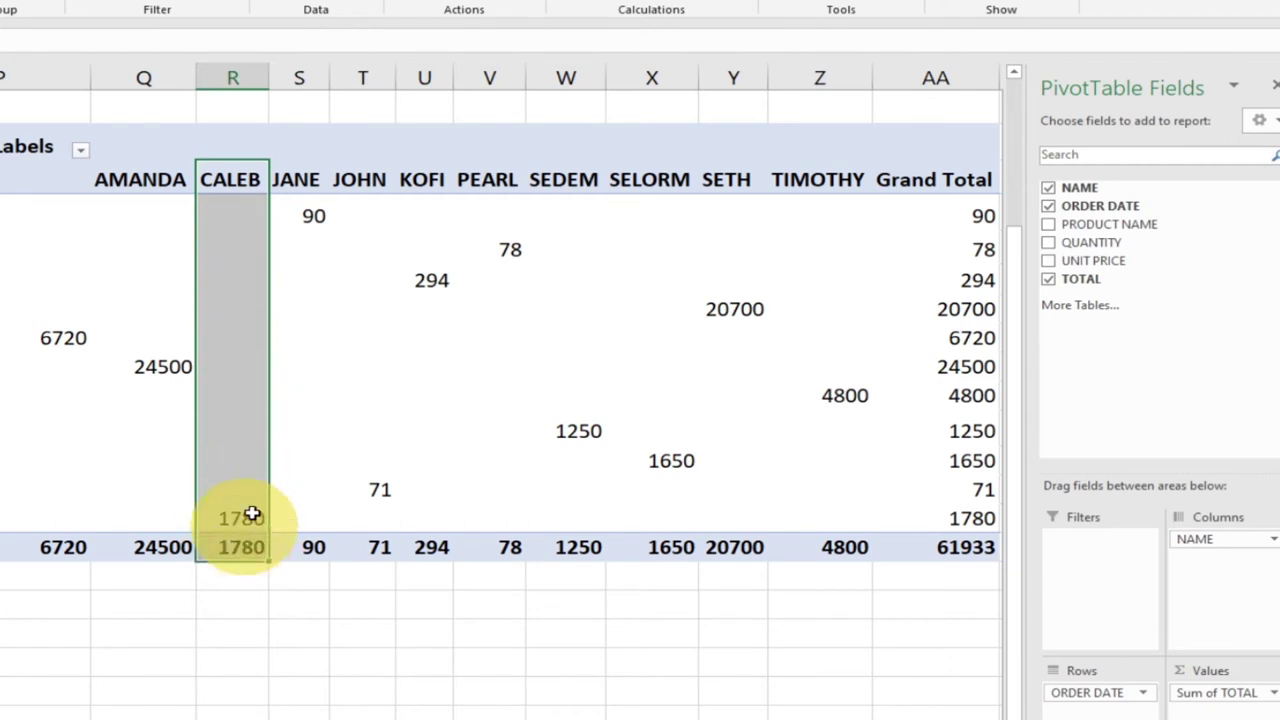
left_click_drag(293, 179, 312, 518)
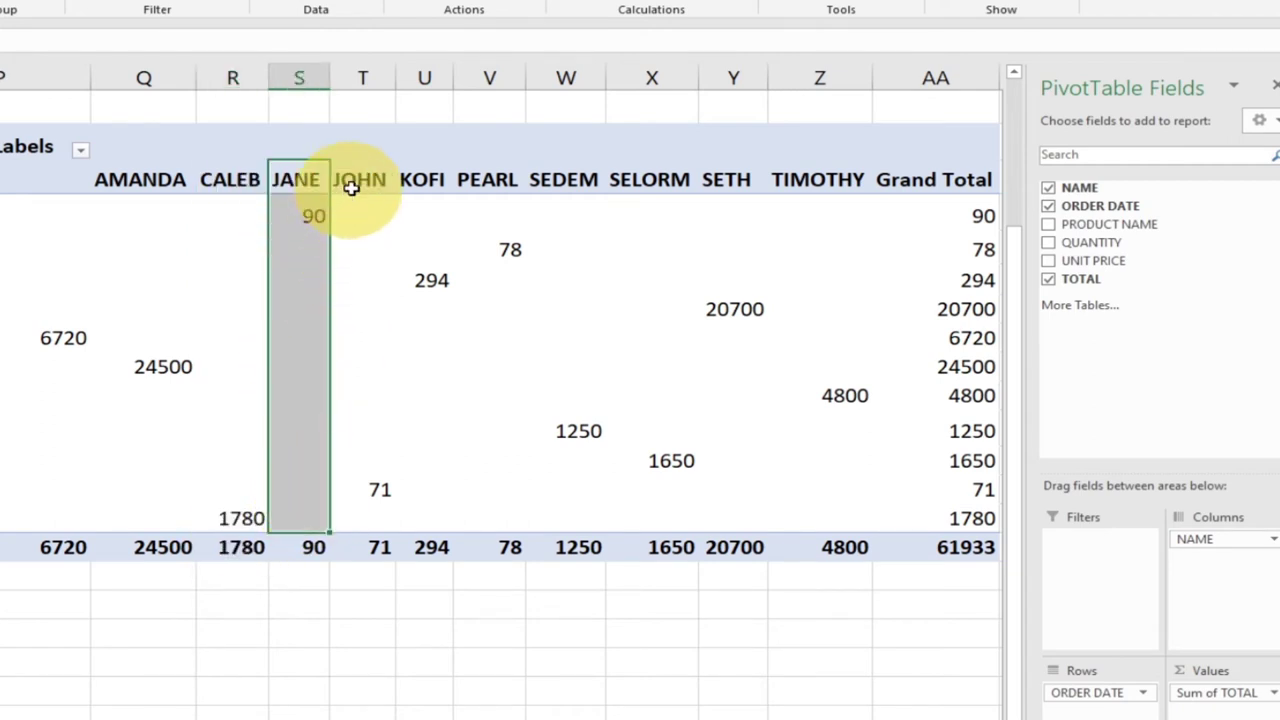
left_click_drag(351, 188, 374, 517)
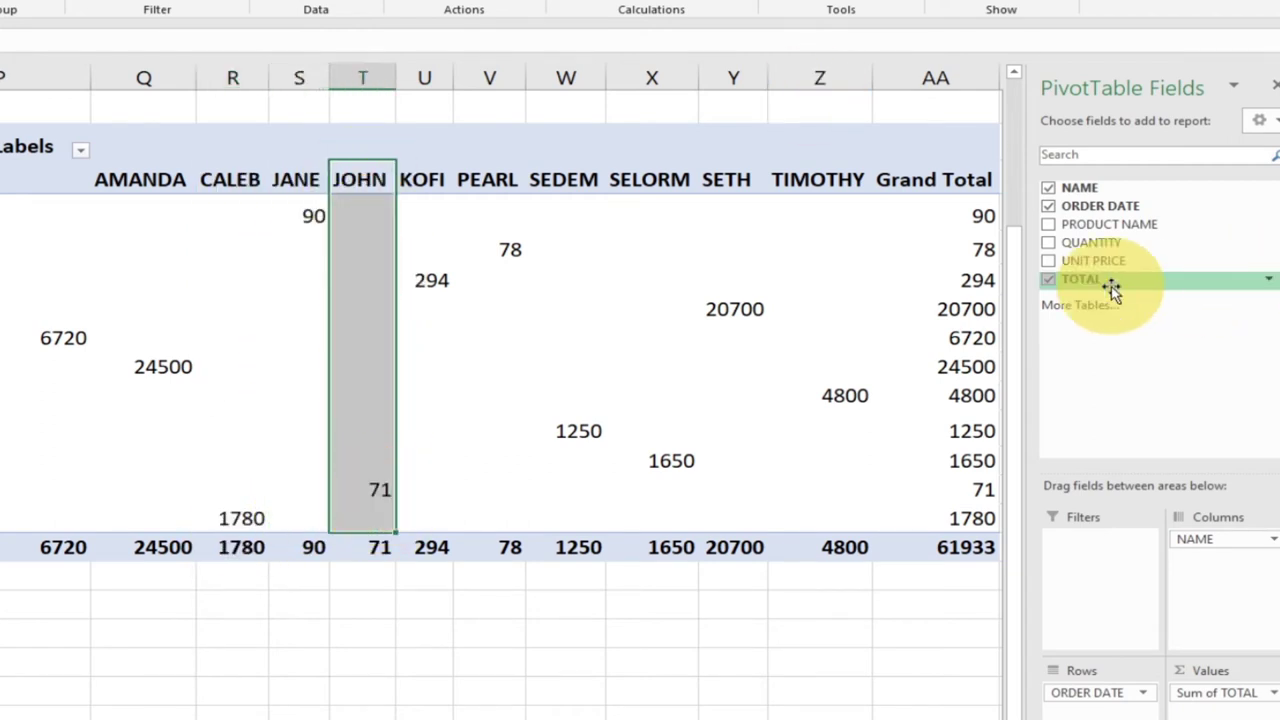
left_click_drag(1112, 287, 1235, 560)
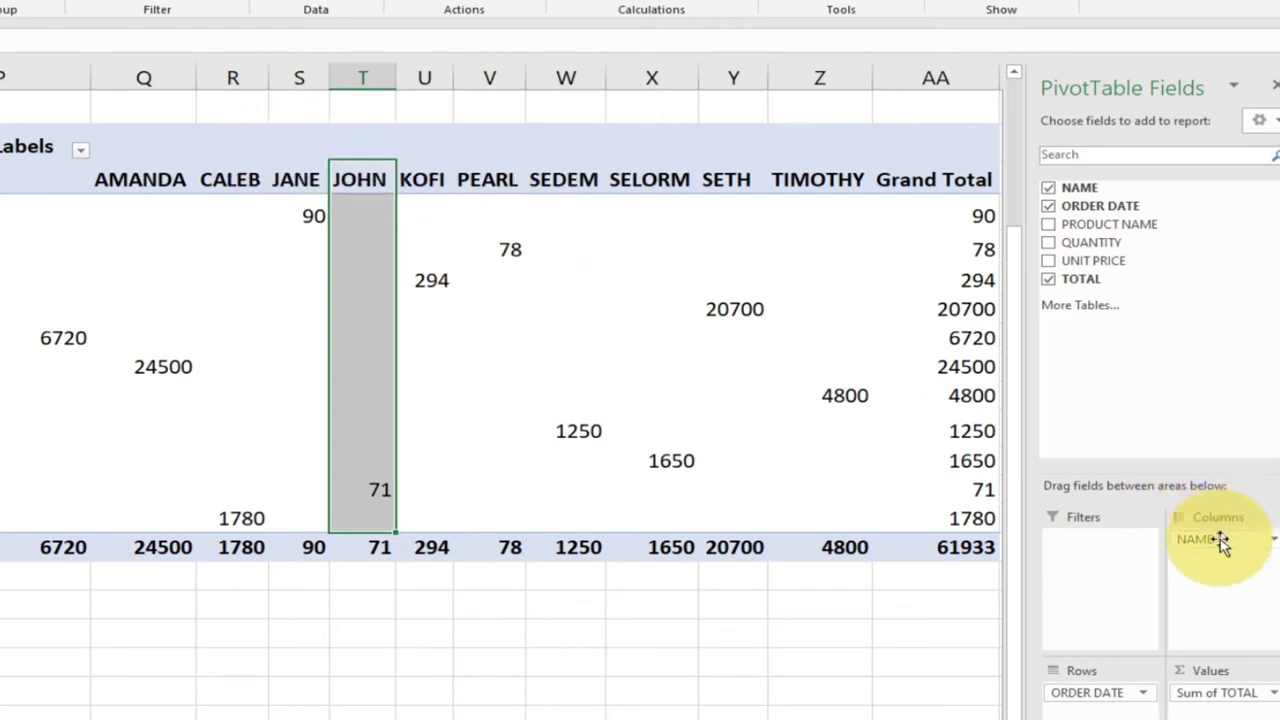
left_click_drag(1220, 540, 1052, 192)
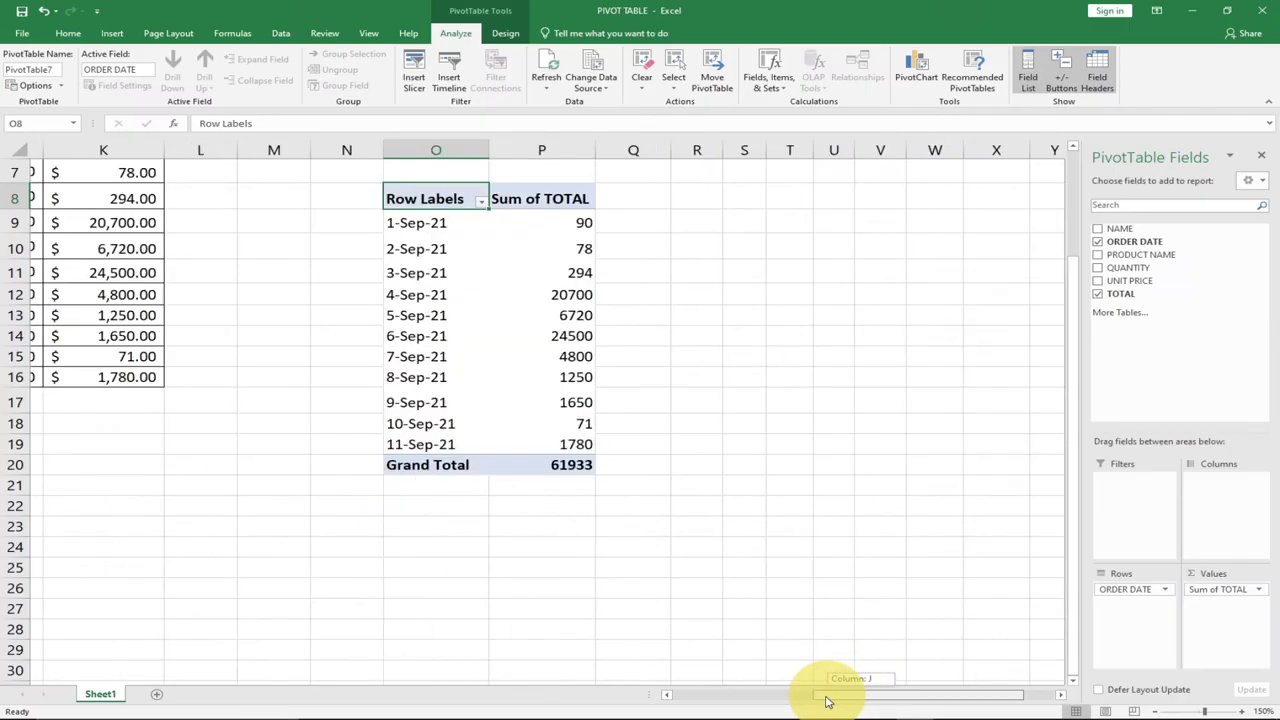
scroll(829, 700, "left", 3)
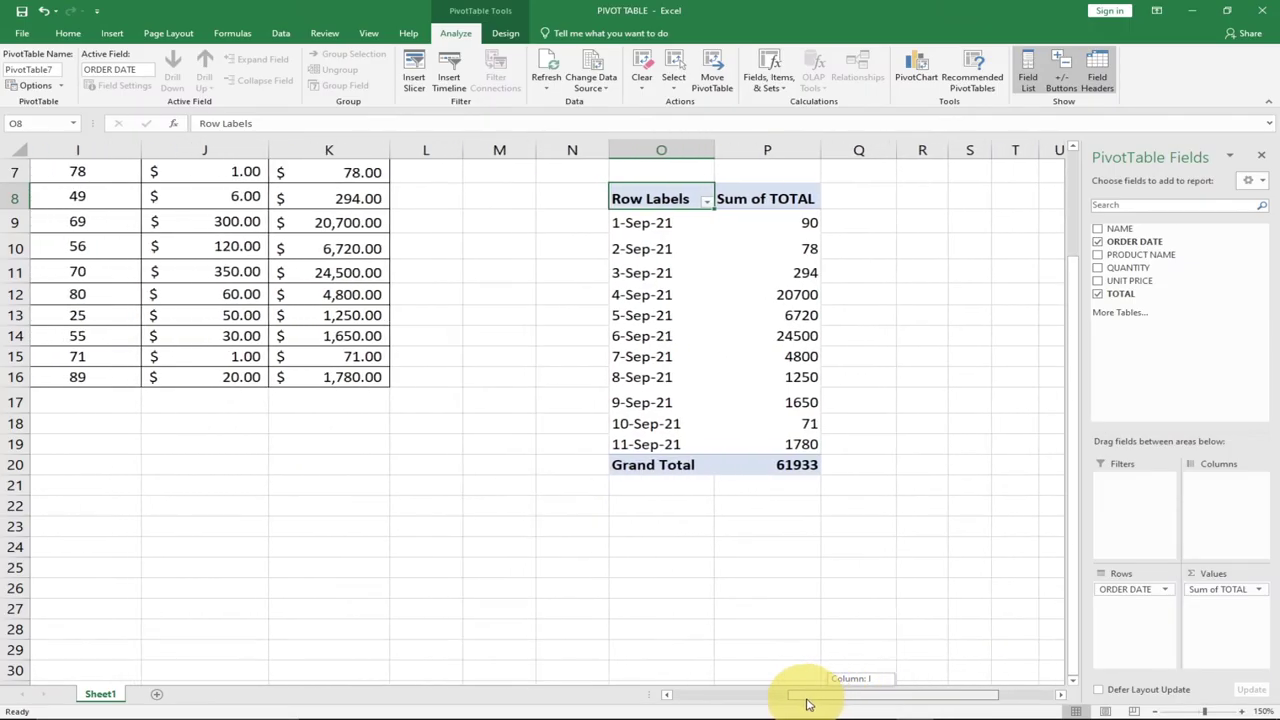
Add NAME as the pivot's report filter and filter it to AMANDA
scroll(1060, 425, "up", 2)
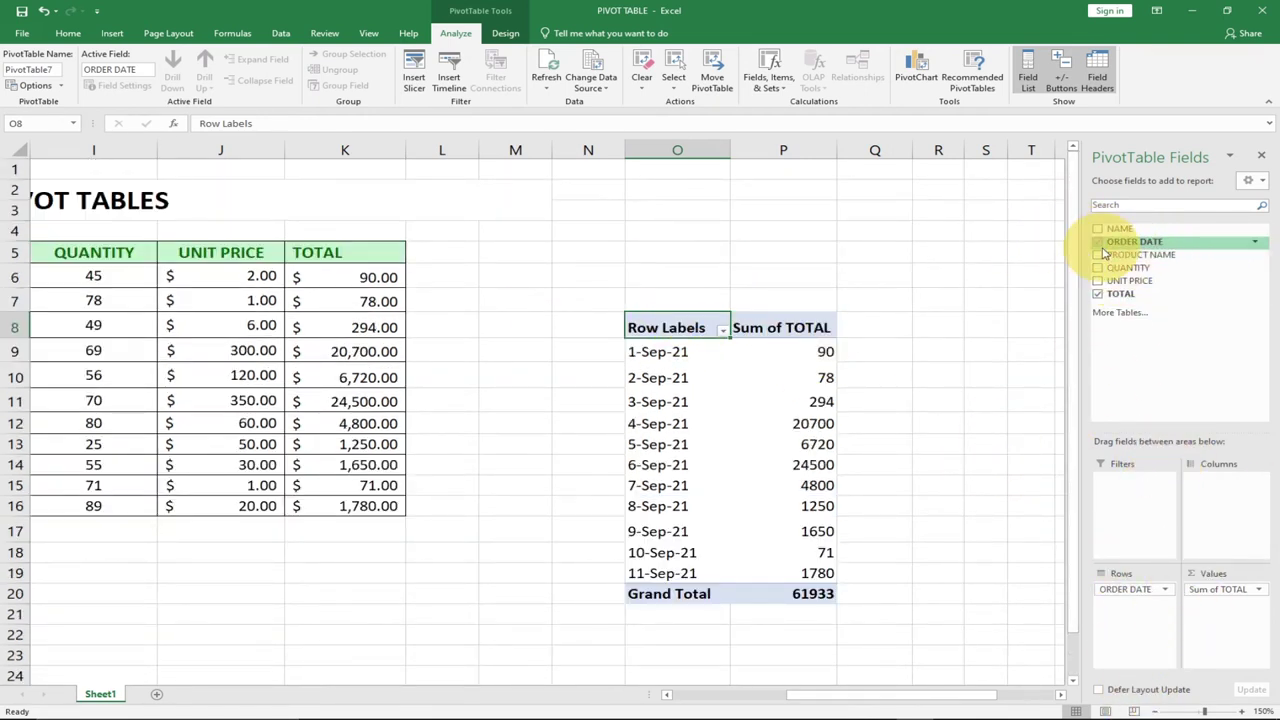
left_click_drag(1124, 232, 1126, 510)
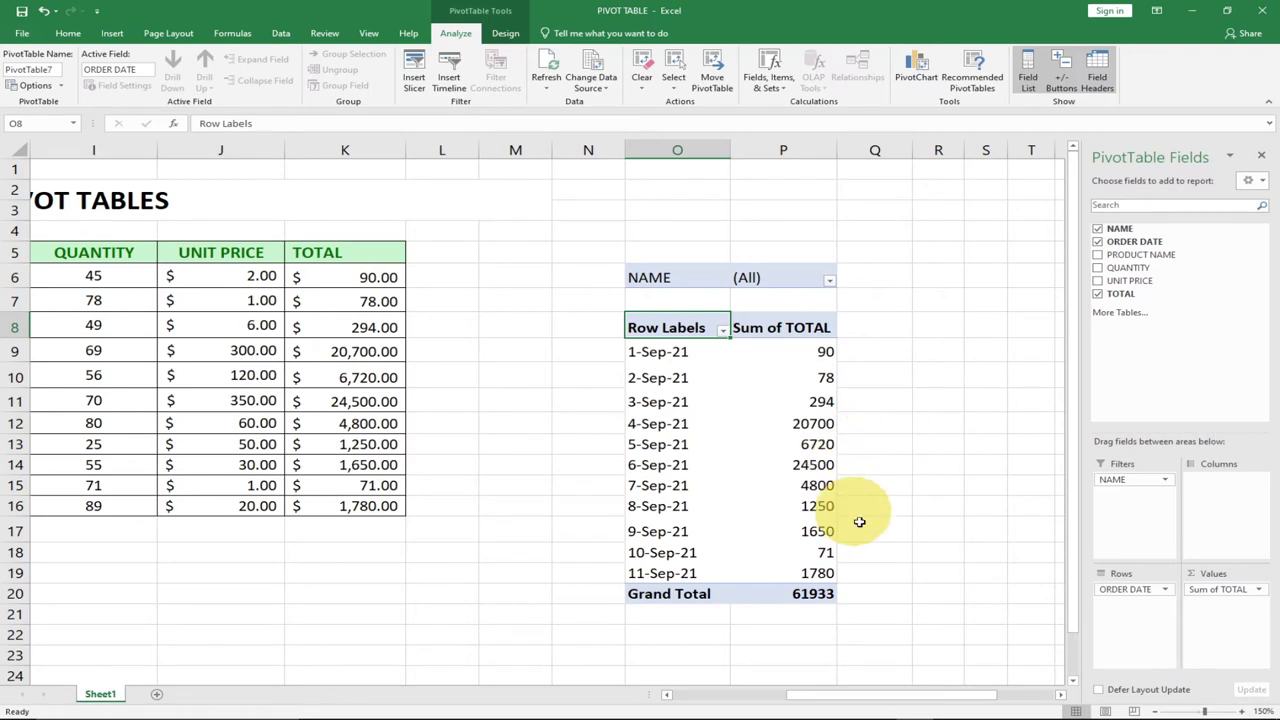
left_click(829, 281)
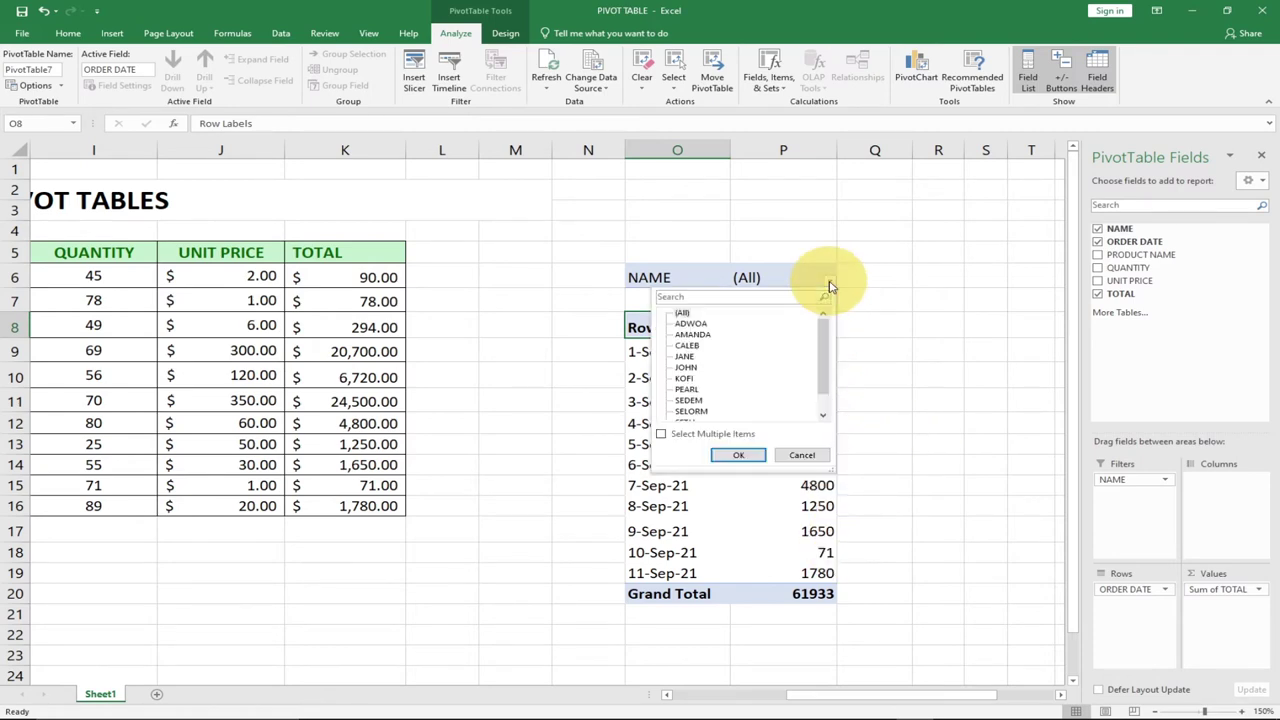
left_click(738, 455)
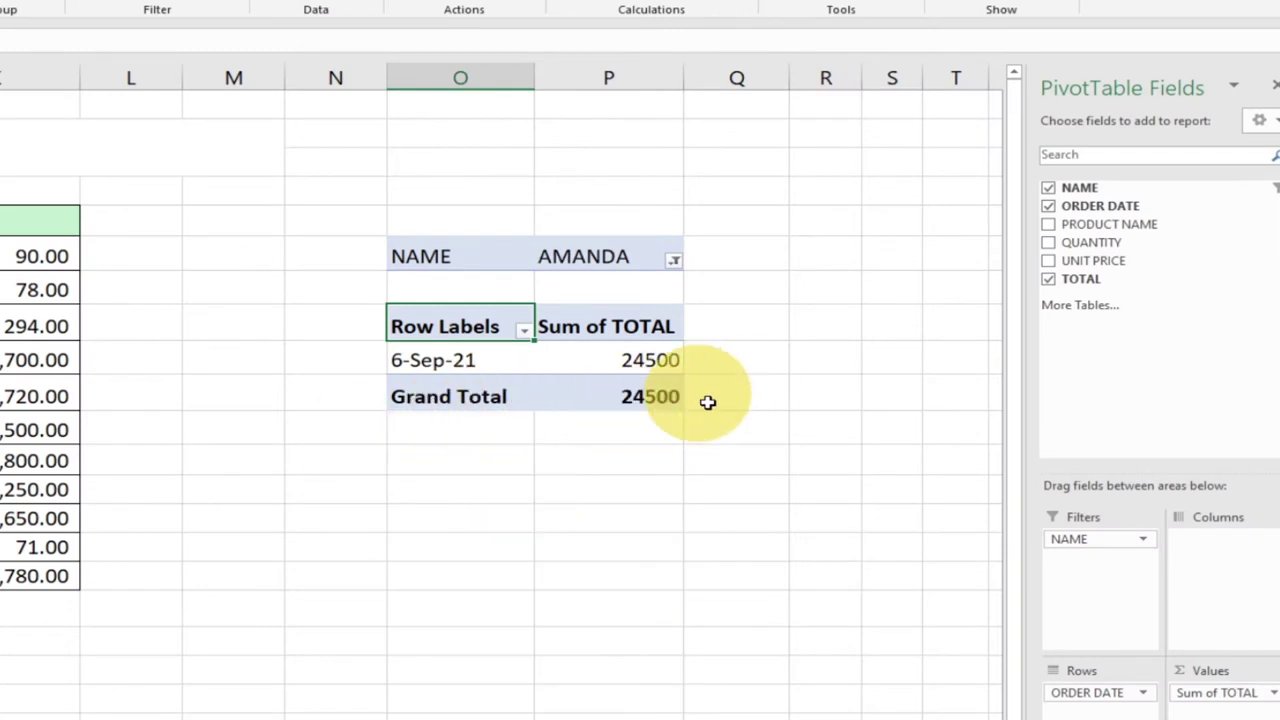
Switch the NAME filter to CALEB, leaving 11-Sep-21 totalling 1780
left_click(674, 260)
left_click(474, 351)
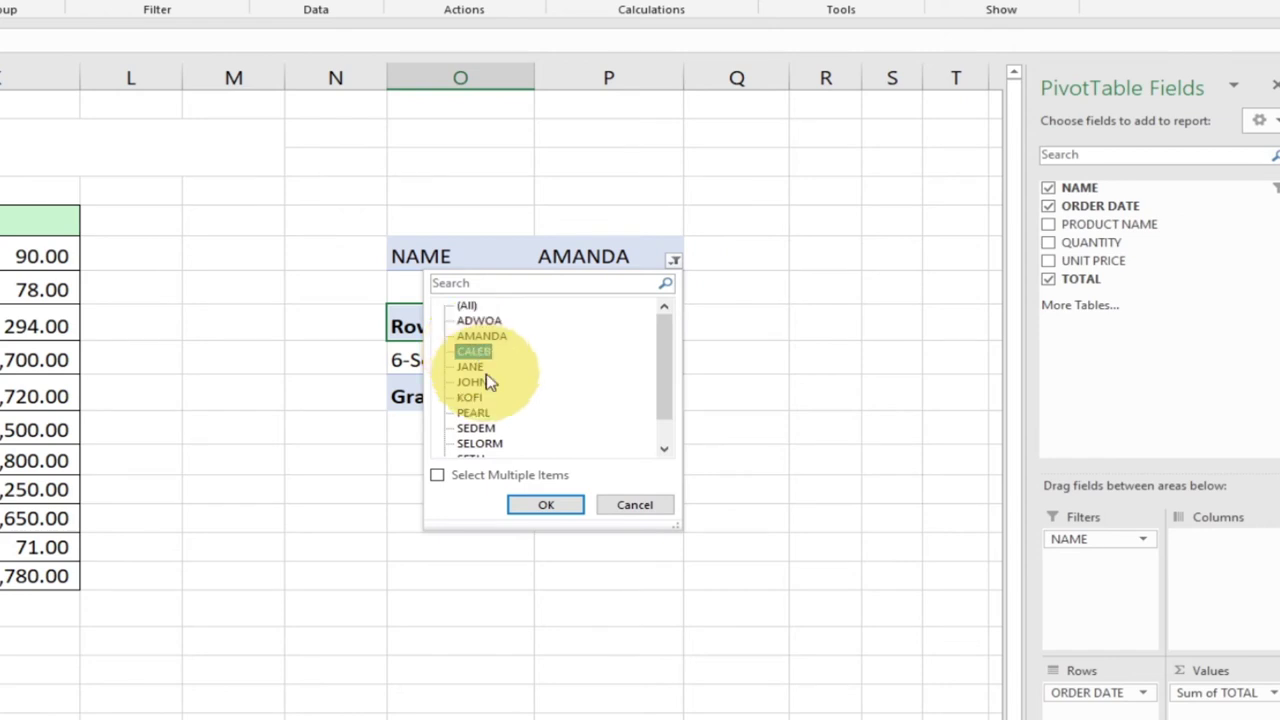
left_click(560, 503)
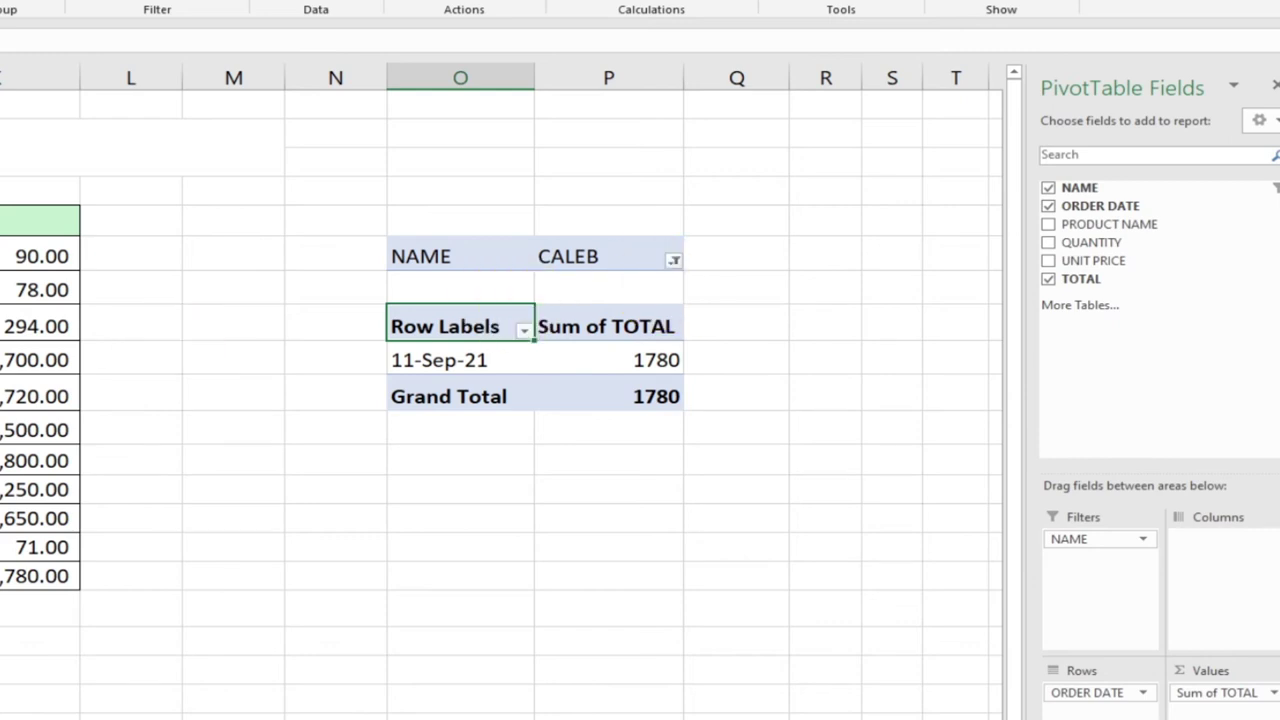
Look through the Row Labels date filter list and close it without changes
left_click(523, 329)
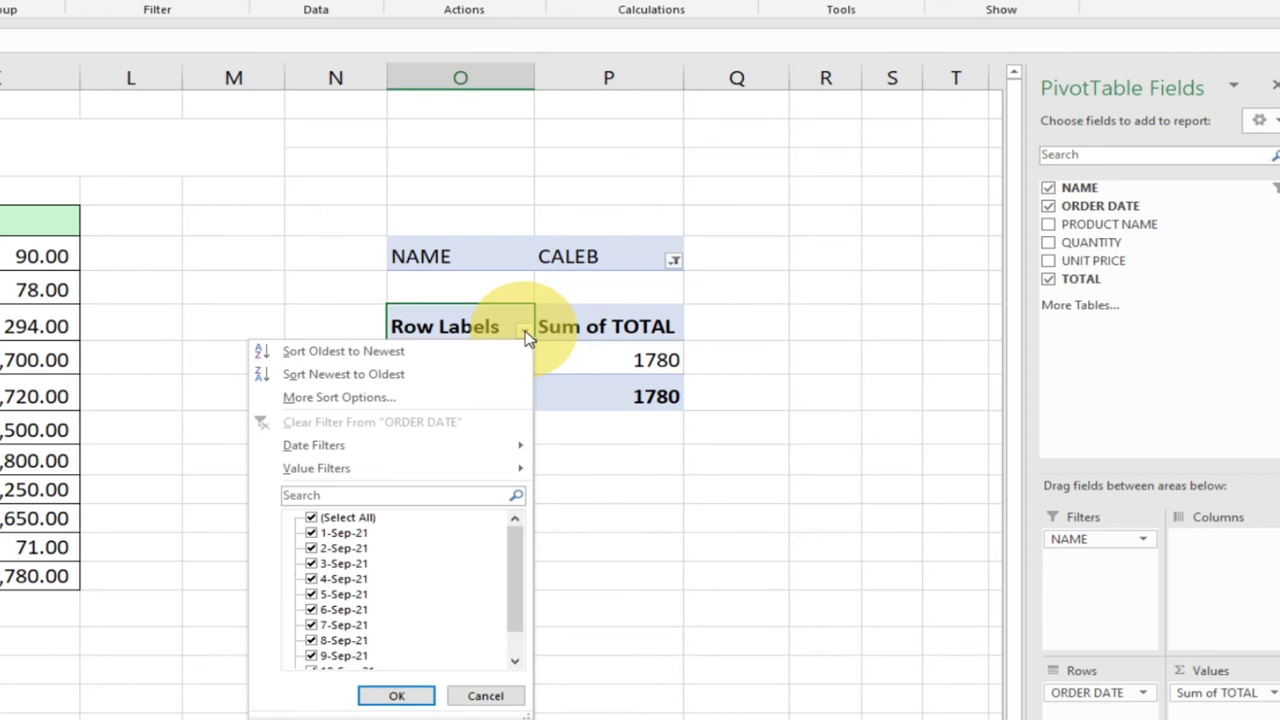
left_click(525, 332)
left_click(525, 332)
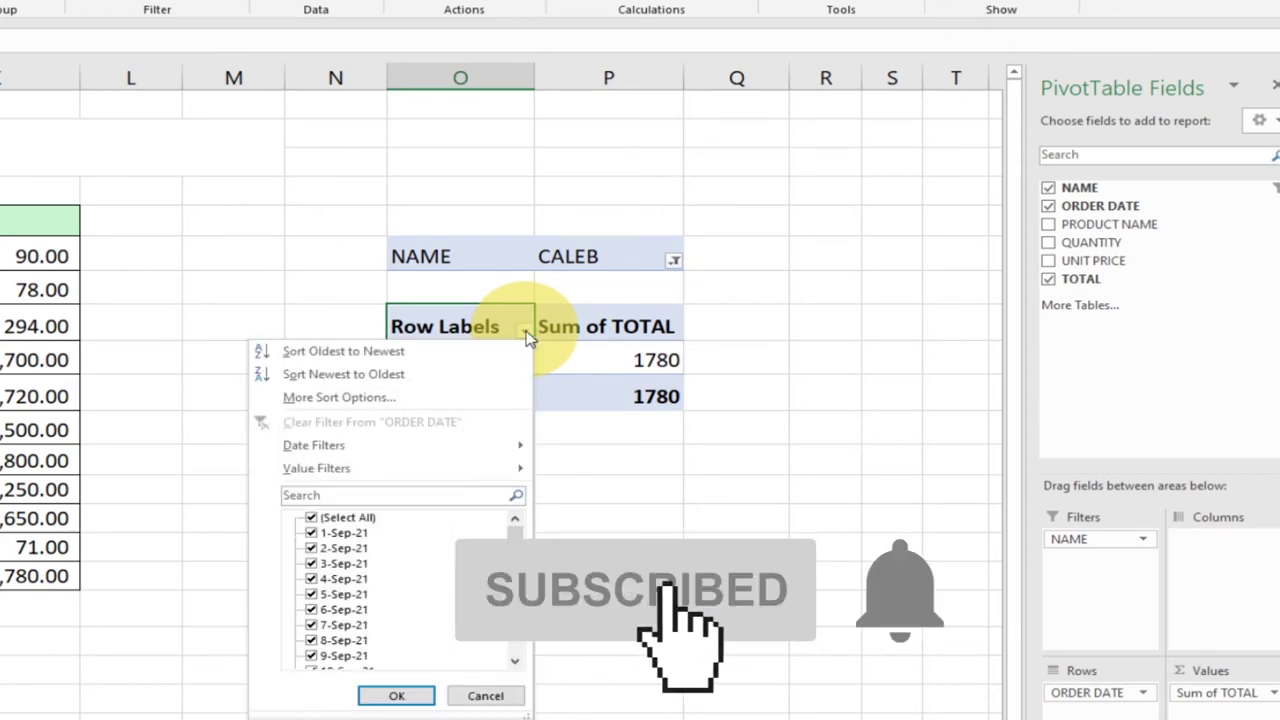
scroll(492, 650, "down", 1)
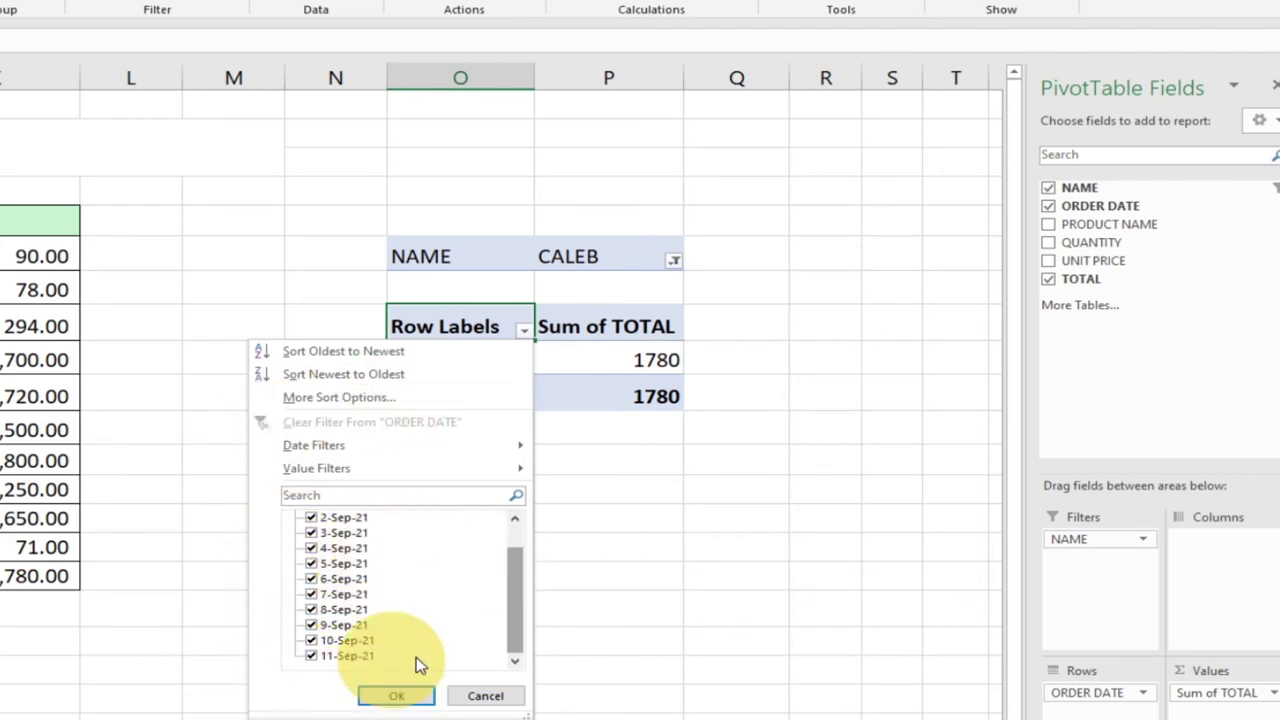
left_click(470, 698)
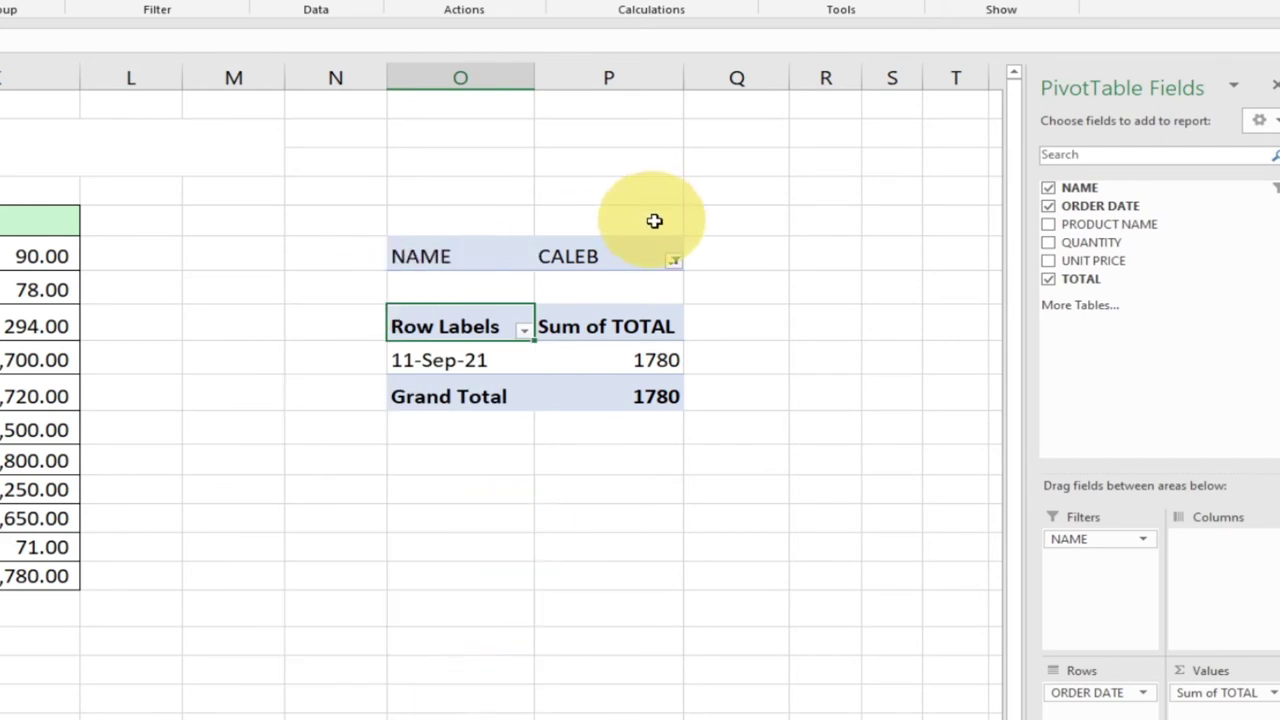
Reset the NAME filter to (All), then remove NAME from the report filter
left_click(674, 261)
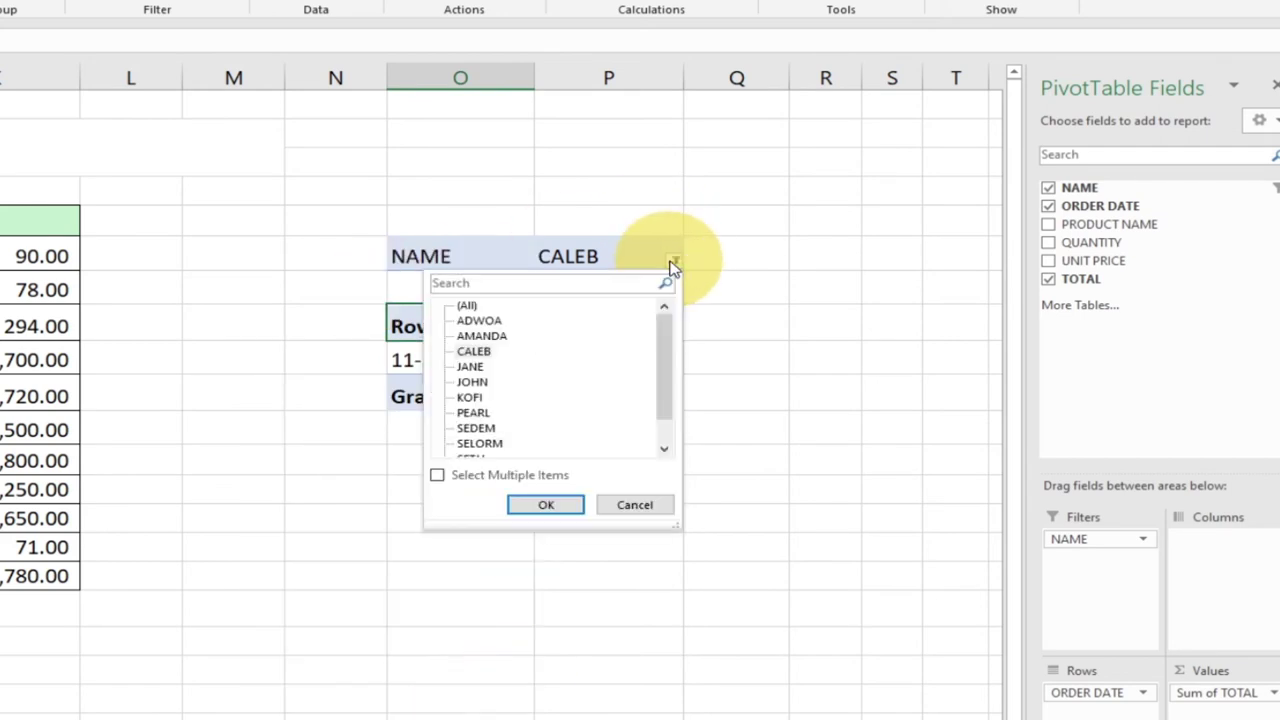
left_click(468, 305)
left_click(545, 504)
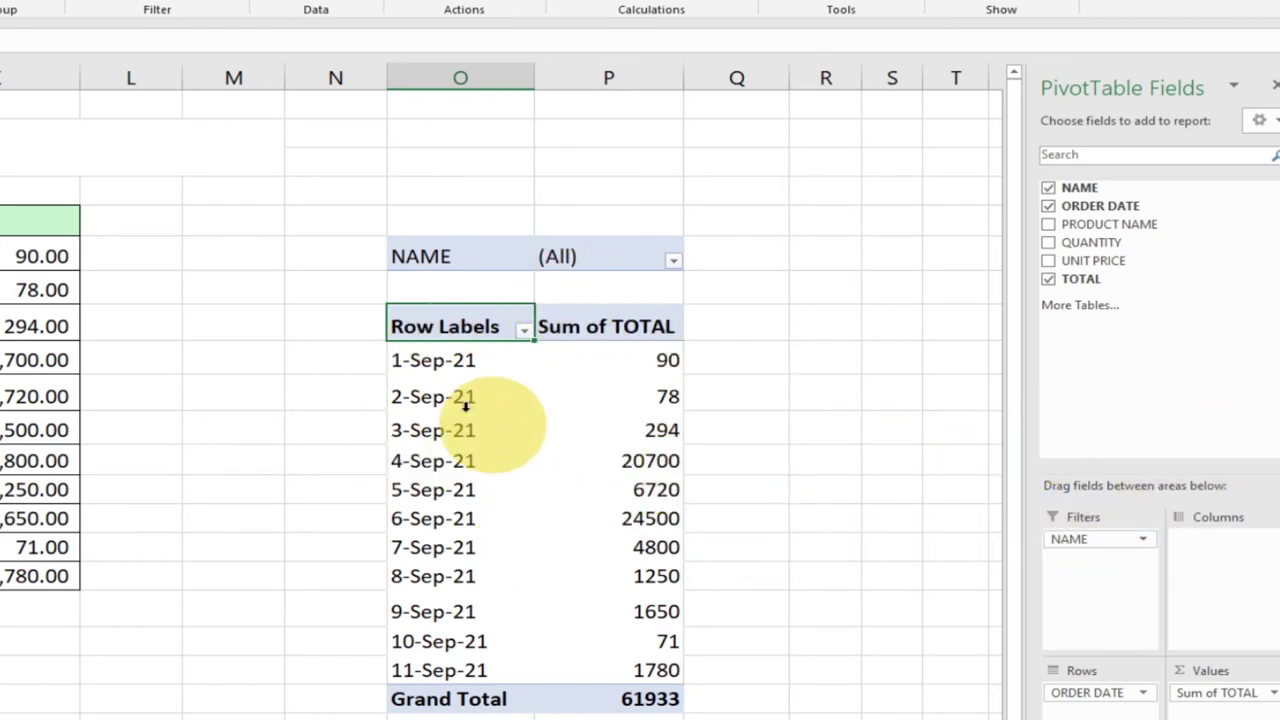
left_click_drag(1092, 539, 1092, 585)
Filter the pivot to QUANTITY 25
scroll(494, 306, "down", 1)
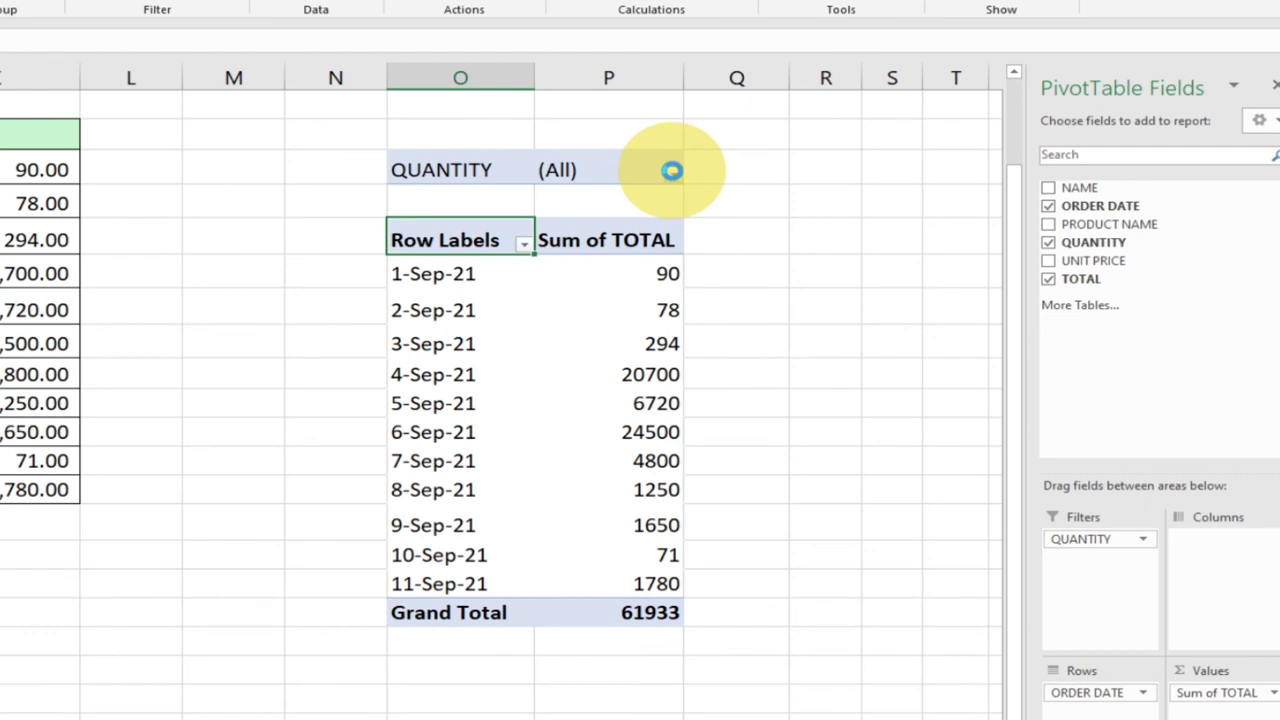
left_click(673, 172)
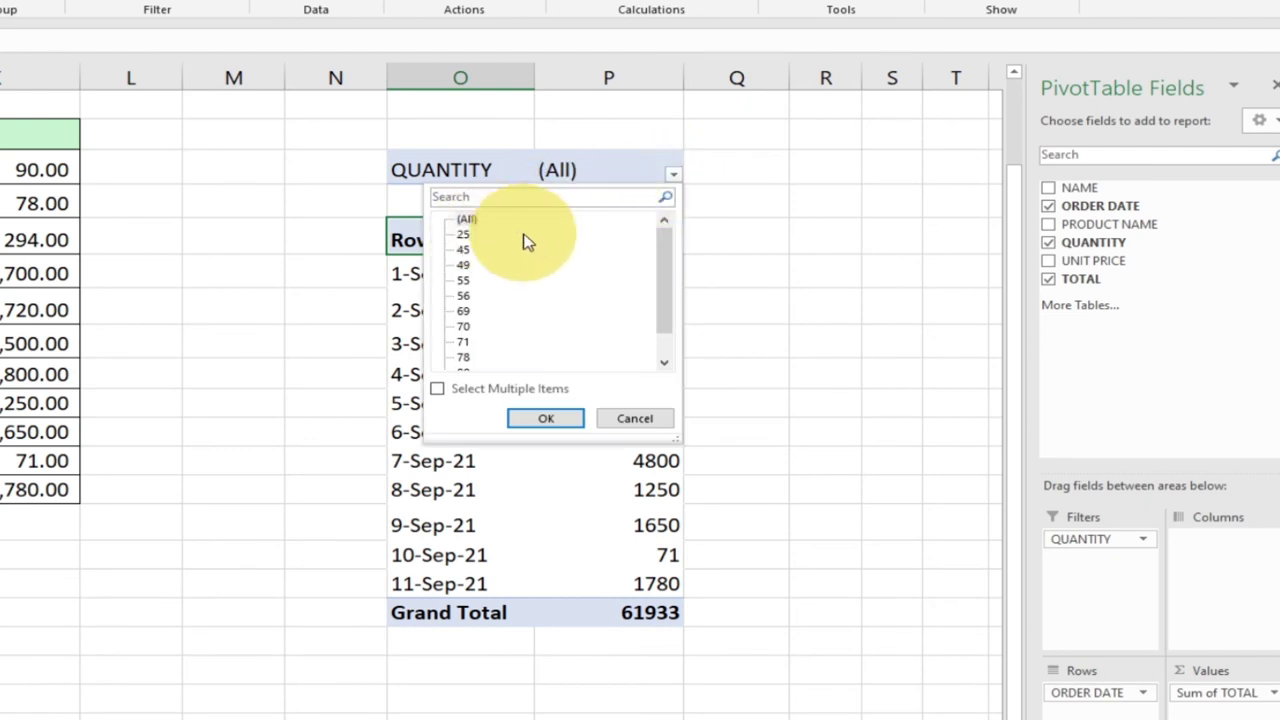
left_click(465, 235)
left_click(546, 418)
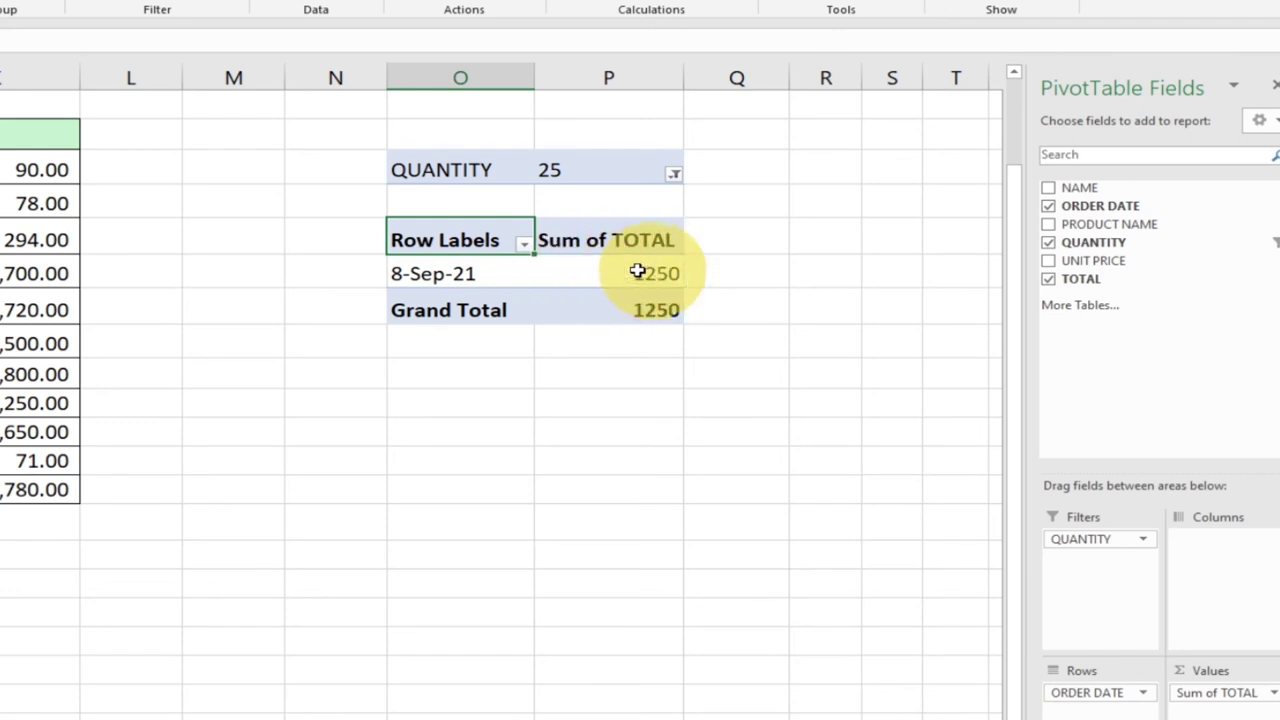
Change the QUANTITY filter to 71, leaving only 10-Sep-21 totalling 71
left_click(674, 178)
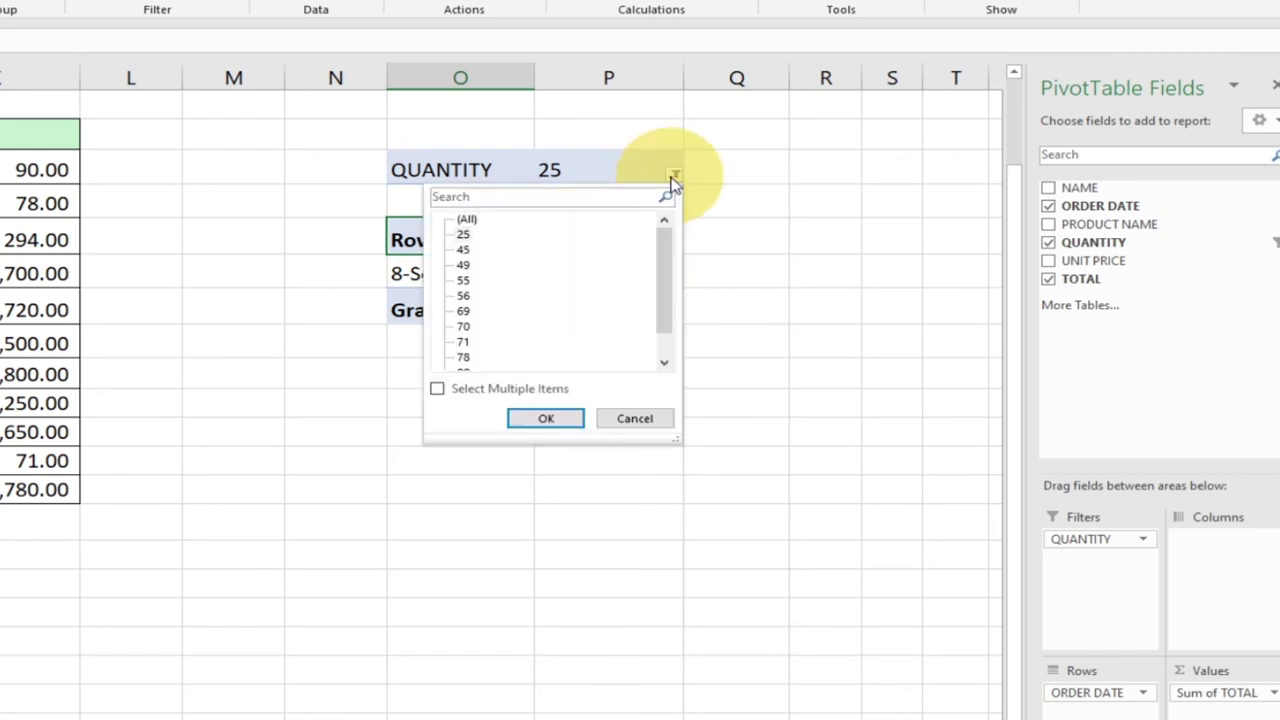
left_click(463, 342)
left_click(548, 420)
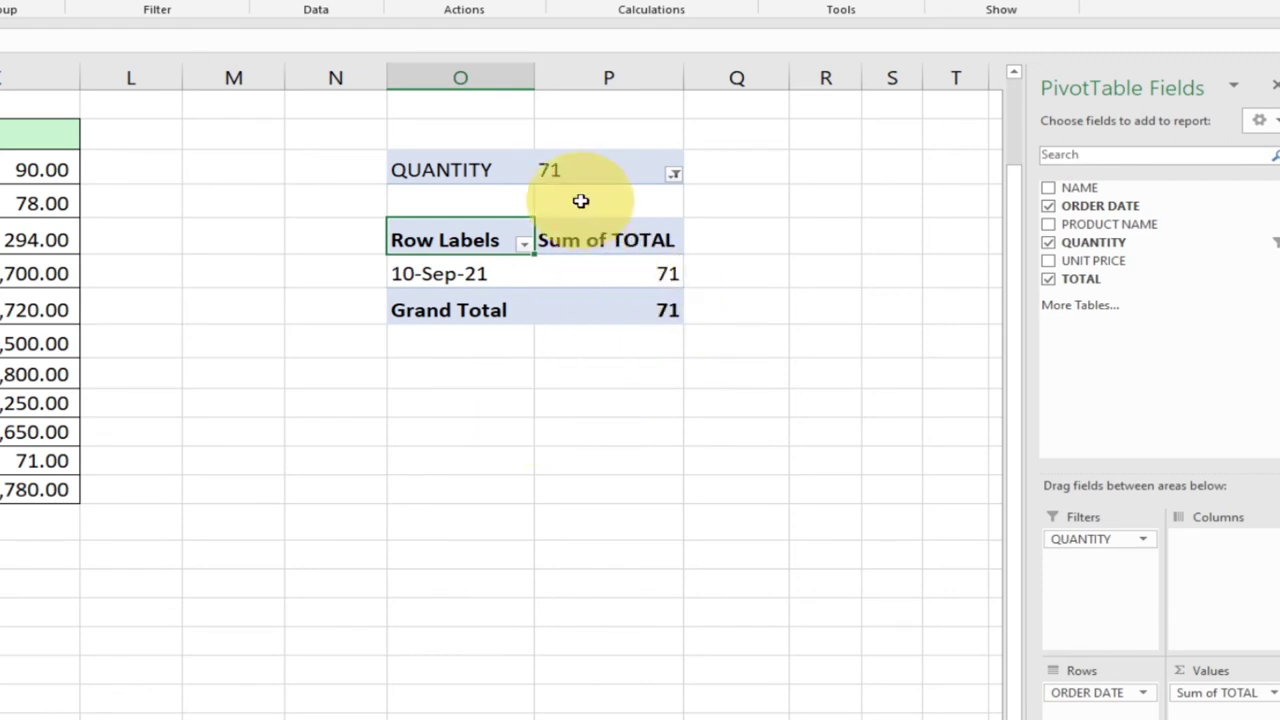
left_click(674, 176)
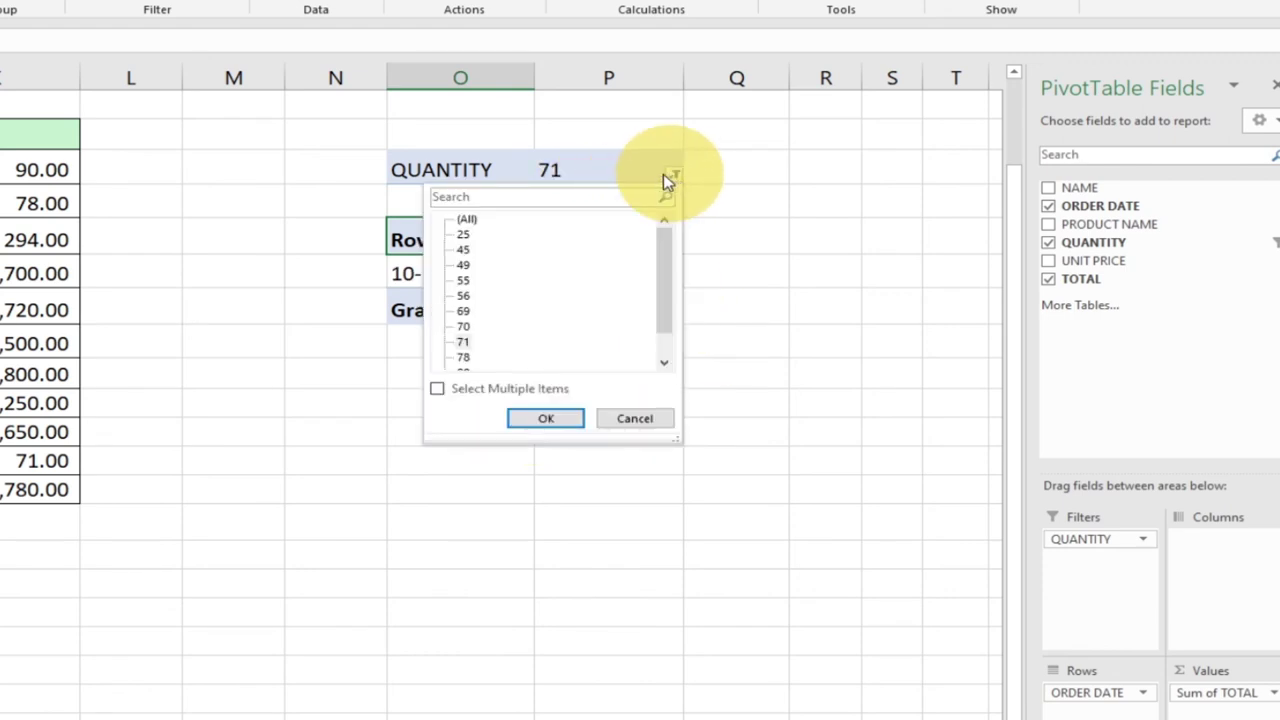
Enable multiple items and add quantities 56 and 49 alongside 71 in the QUANTITY filter
left_click(467, 389)
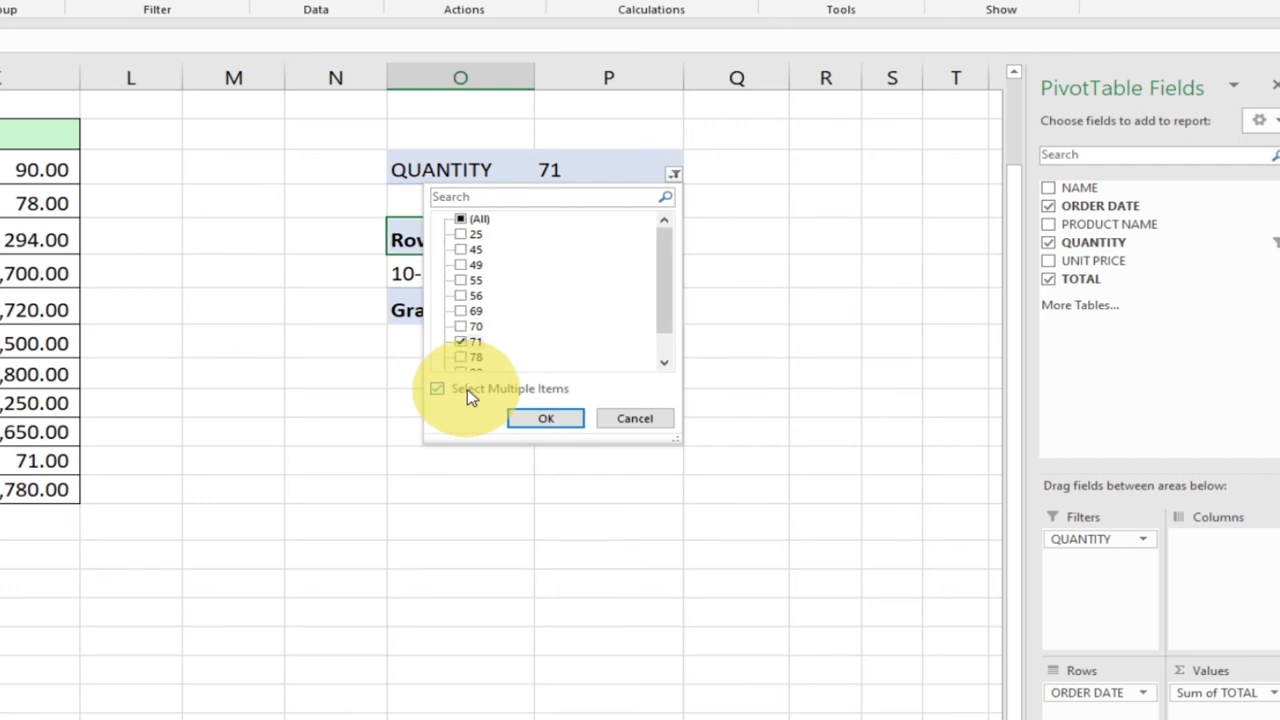
left_click(461, 298)
left_click(462, 266)
left_click(538, 422)
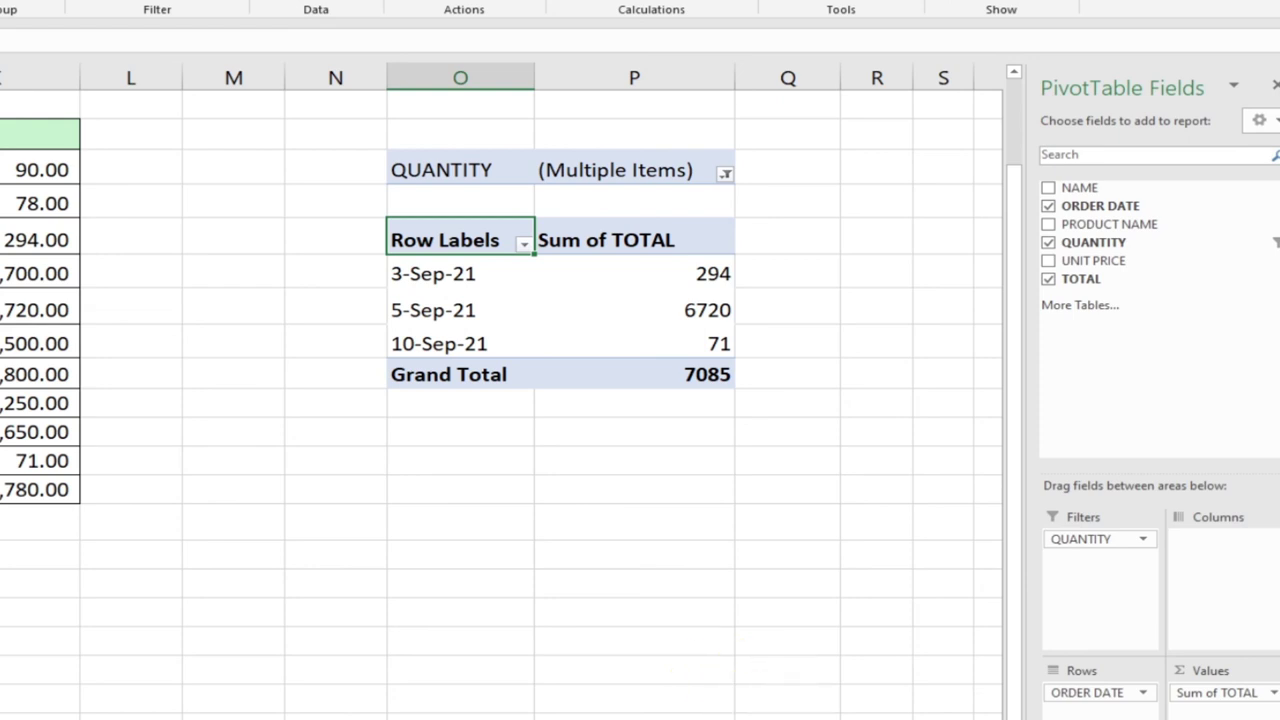
Scroll sideways to compare the pivot with the source sales table
scroll(500, 390, "left", 4)
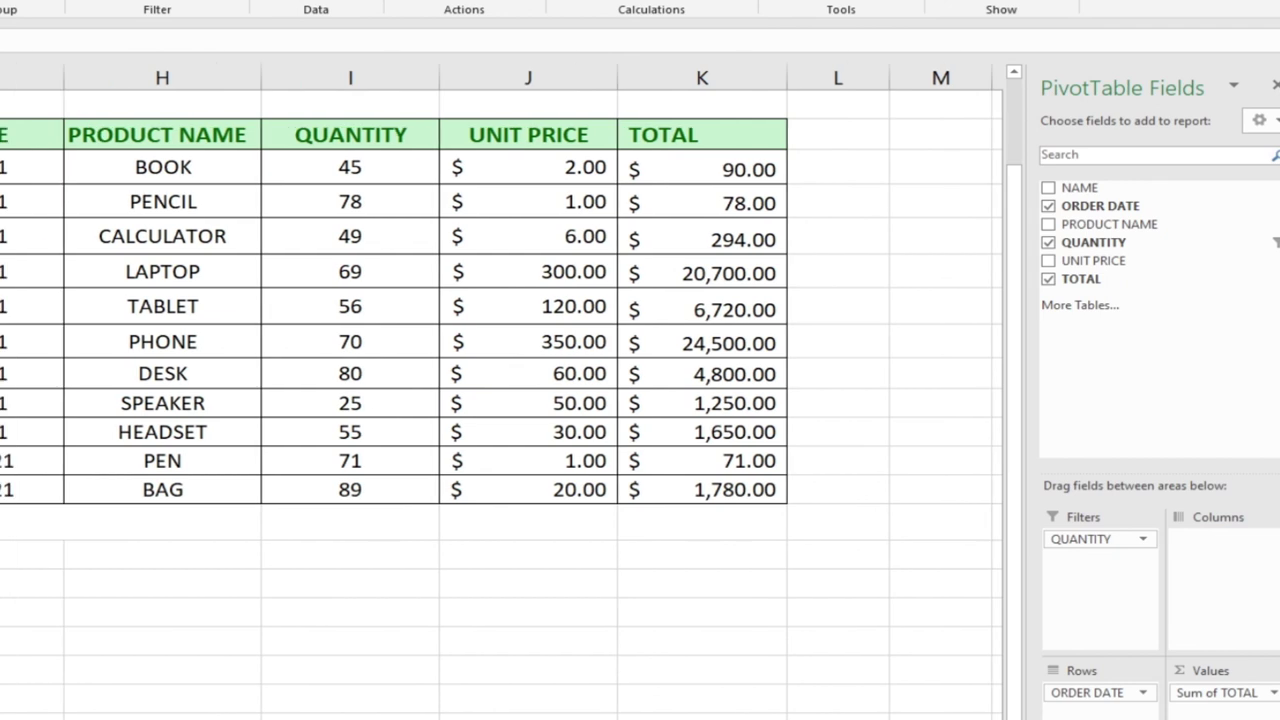
scroll(500, 390, "right", 3)
scroll(500, 390, "right", 1)
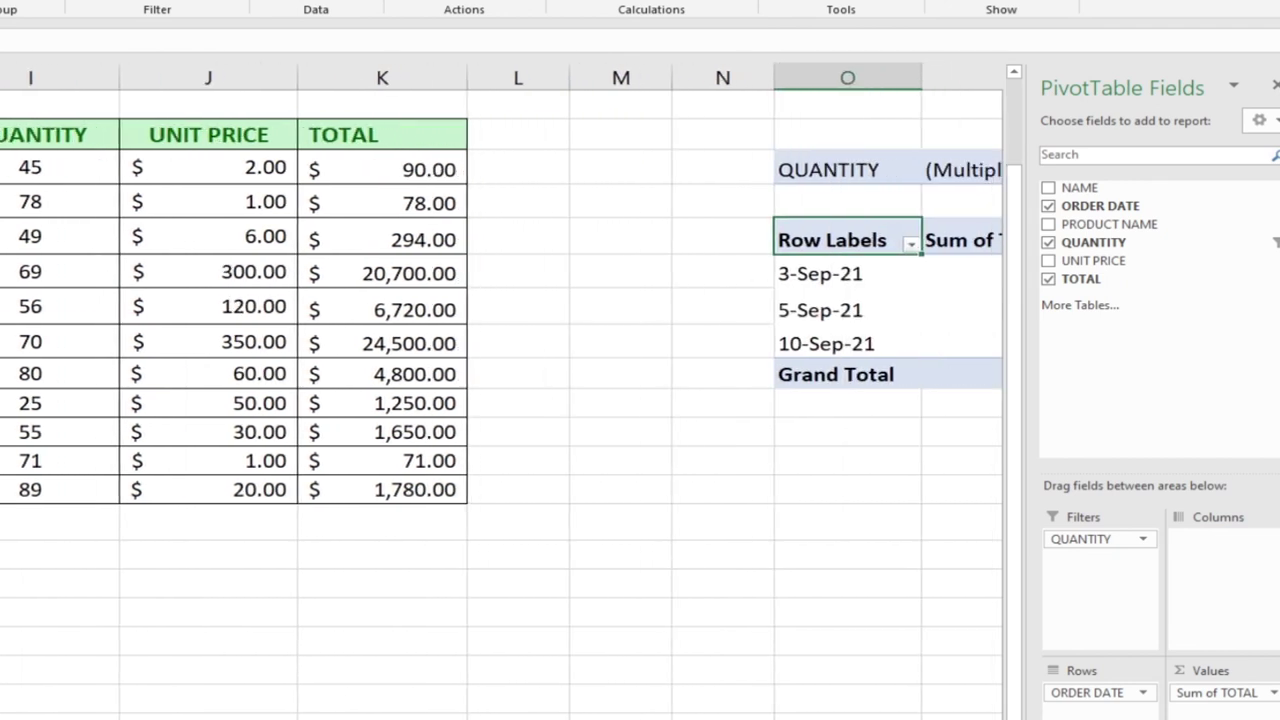
scroll(500, 390, "right", 2)
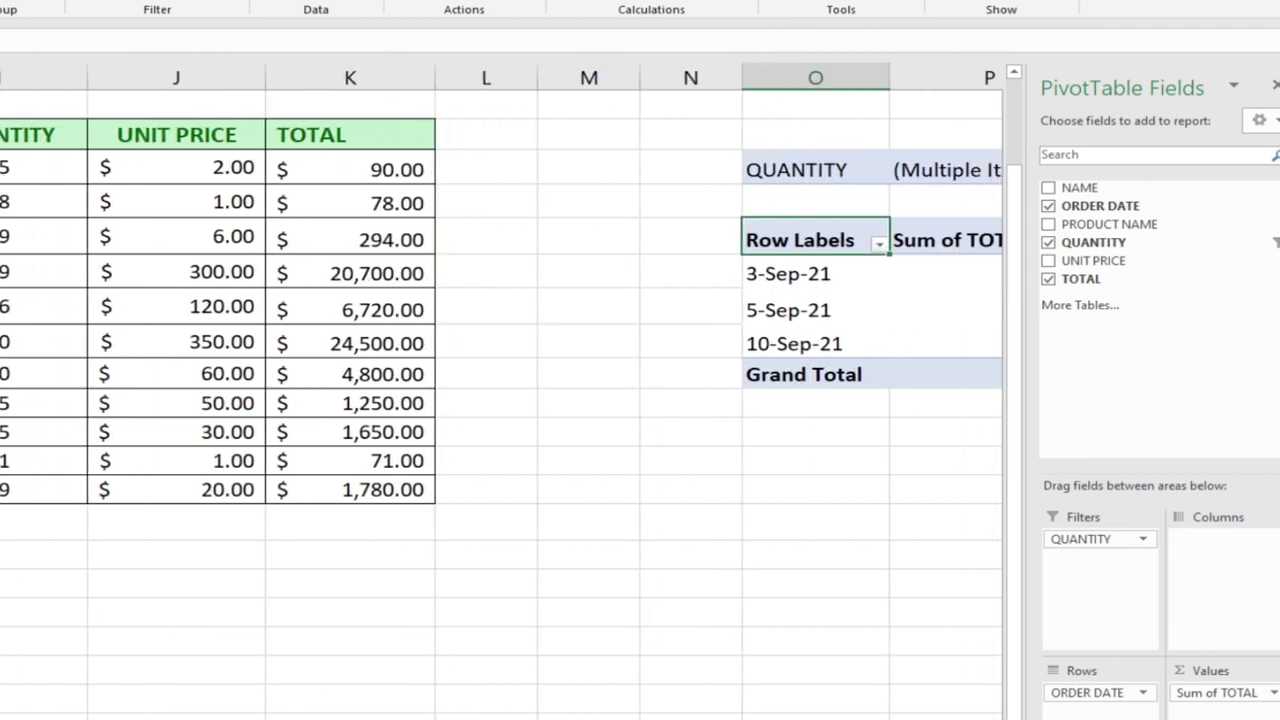
scroll(500, 390, "left", 2)
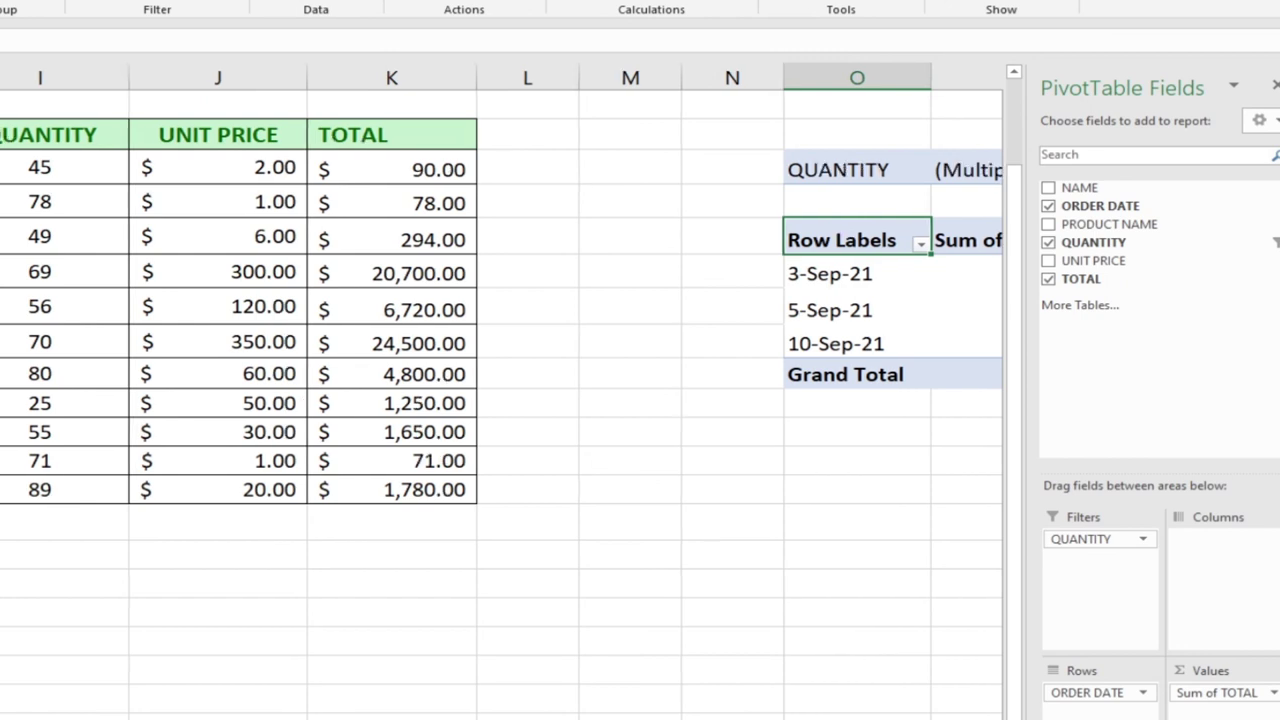
scroll(500, 390, "right", 5)
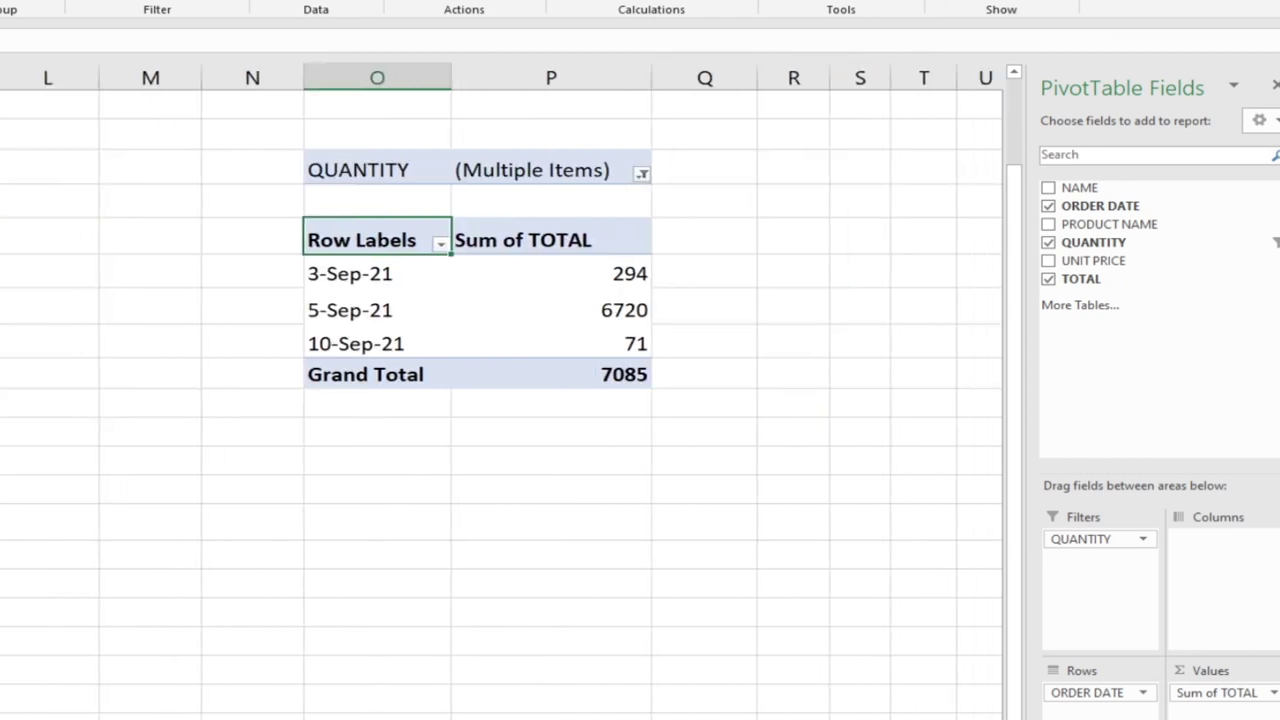
scroll(500, 390, "left", 6)
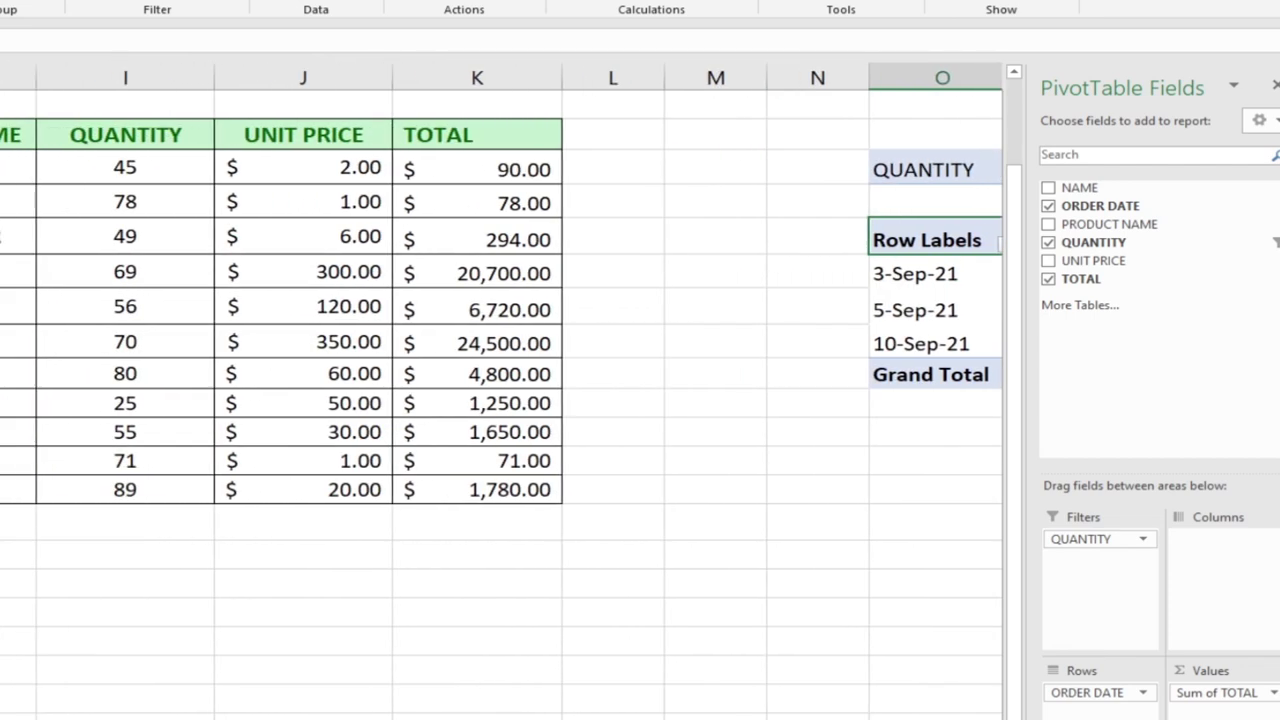
scroll(723, 395, "right", 5)
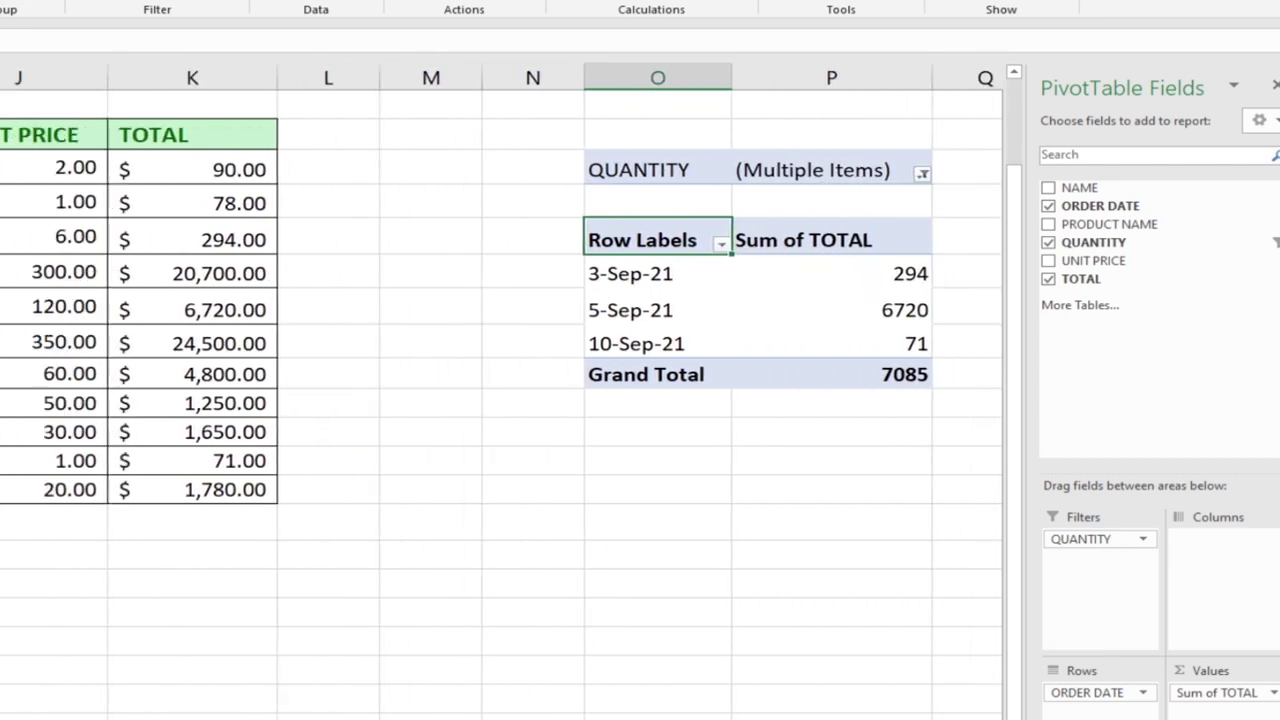
Reset the QUANTITY filter to (All) and select the TOTAL values 90.00 to 1,780.00
left_click(725, 174)
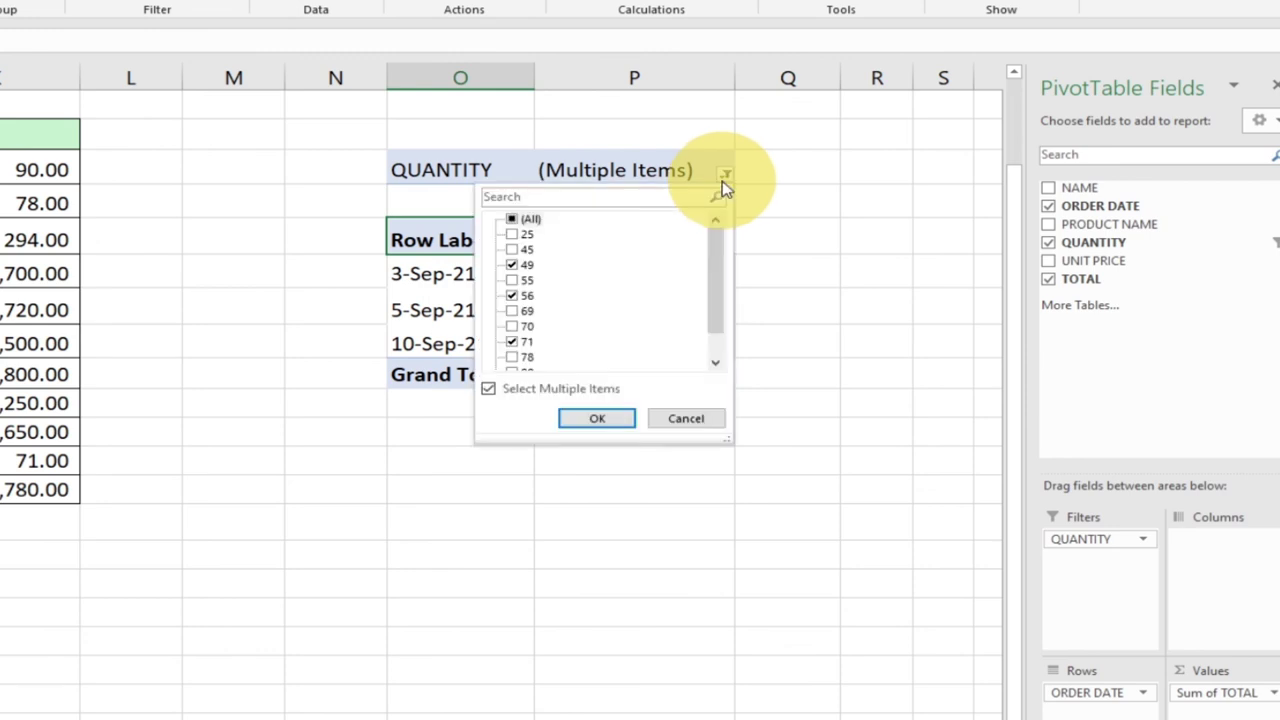
left_click(488, 389)
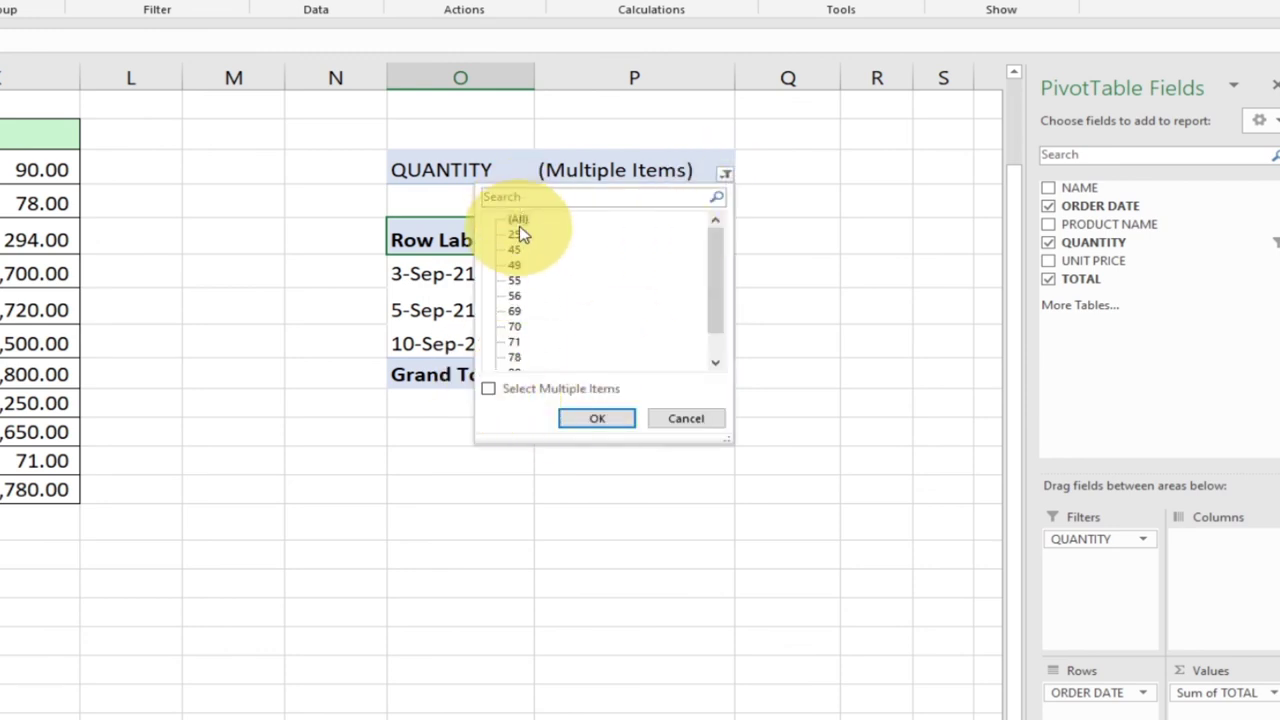
left_click(597, 418)
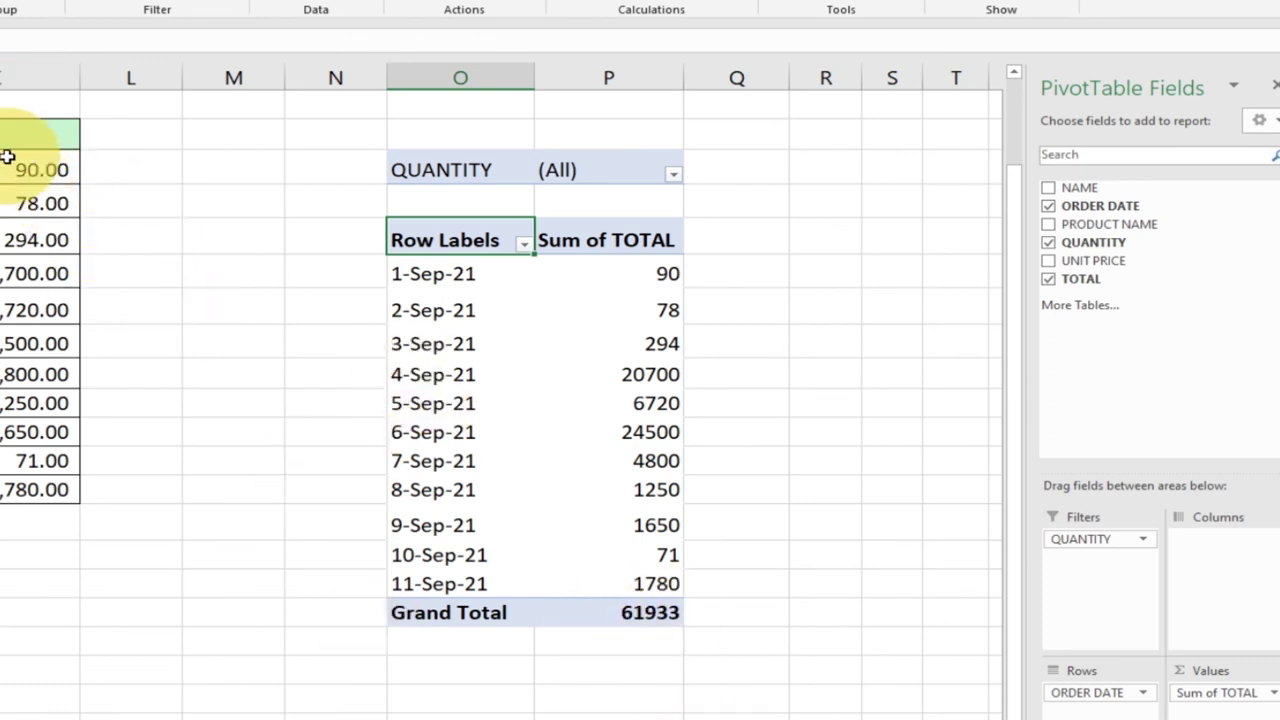
left_click_drag(7, 157, 10, 489)
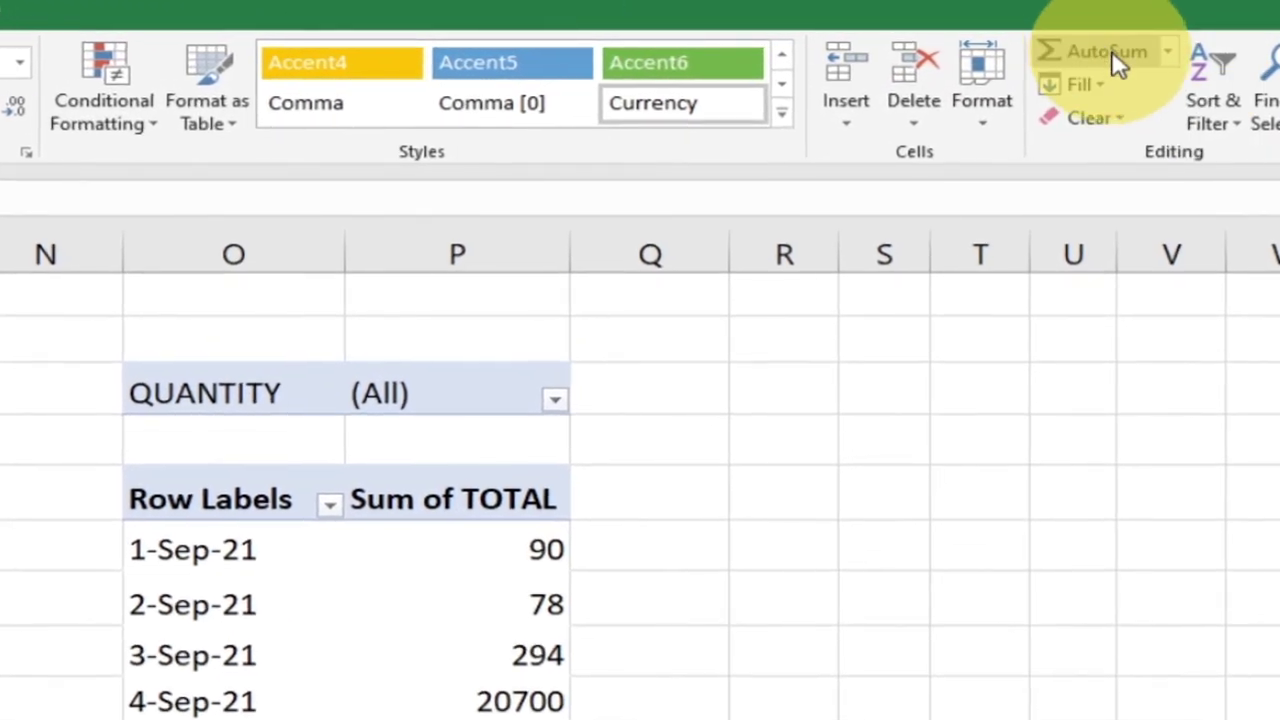
AutoSum the selected TOTAL values to get $61,933.00 beneath the column
left_click(1112, 51)
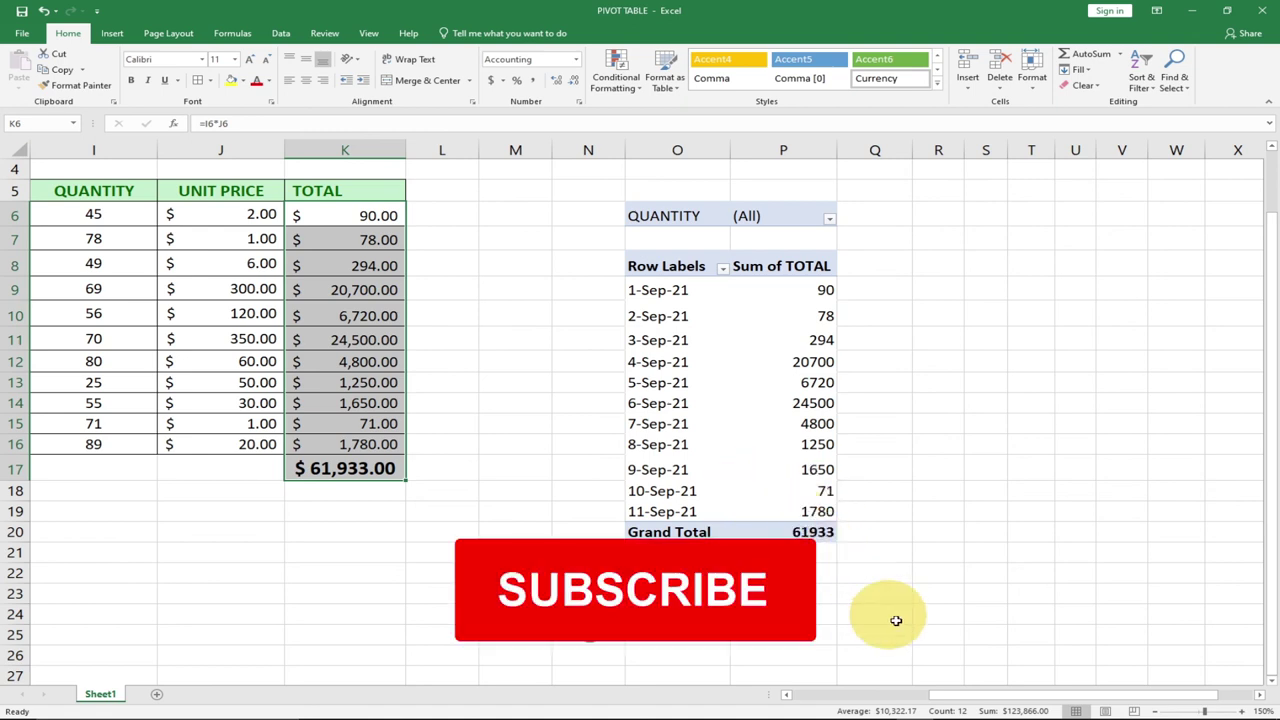
left_click_drag(995, 703, 880, 703)
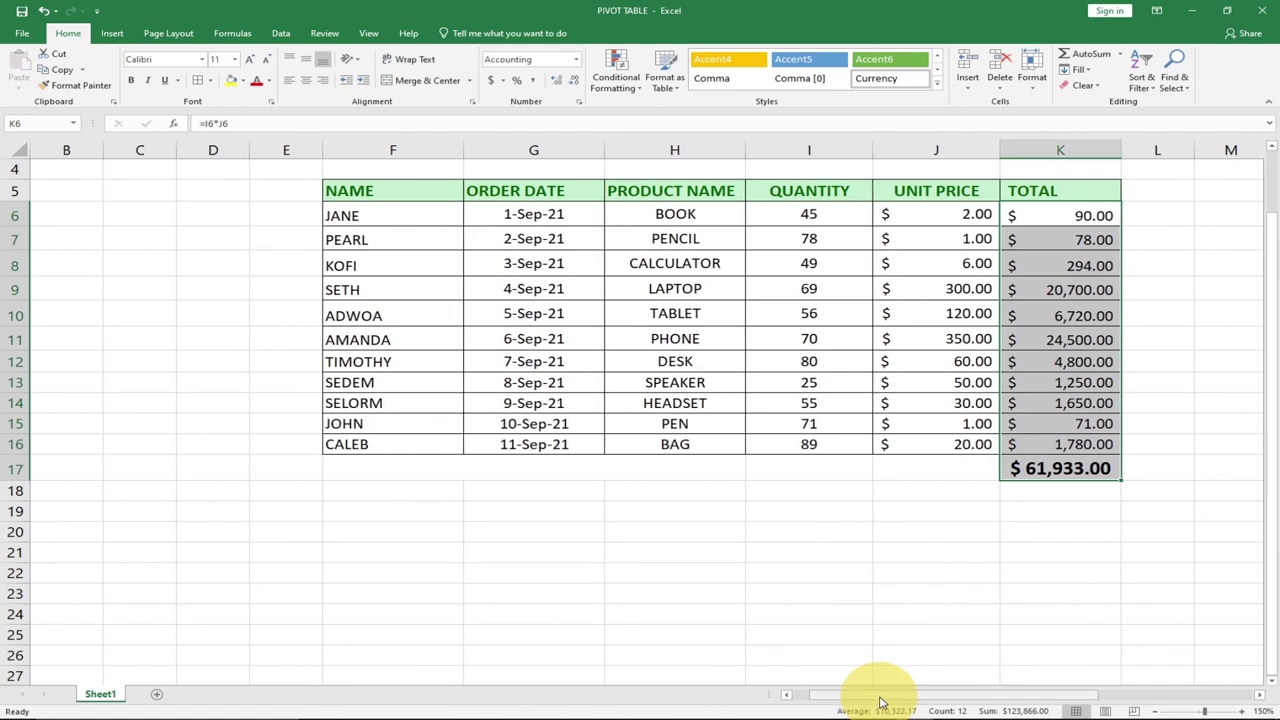